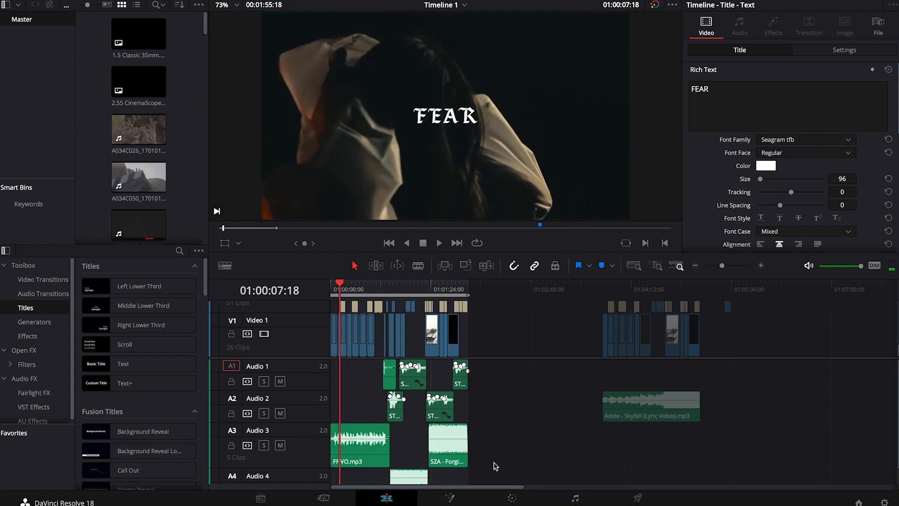
- Switch to color grading for the current clip and disable all eight nodes in its node tree
{"action": "left_click", "coordinate": [512, 499]}
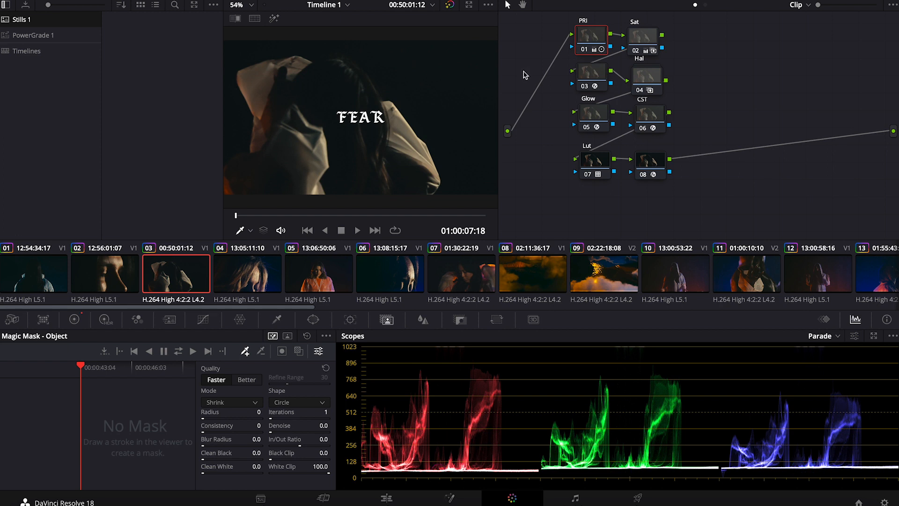
{"action": "left_click_drag", "start_coordinate": [548, 22], "coordinate": [697, 174]}
{"action": "key", "text": "ctrl+d"}
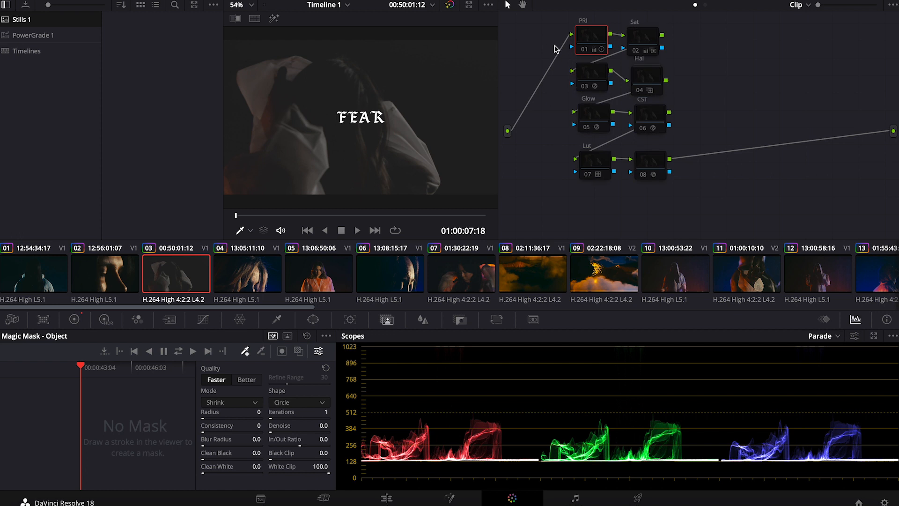
- View the Color Space Transform settings of CST node 06 and align the node beneath node 04 in the graph
{"action": "left_click", "coordinate": [651, 121]}
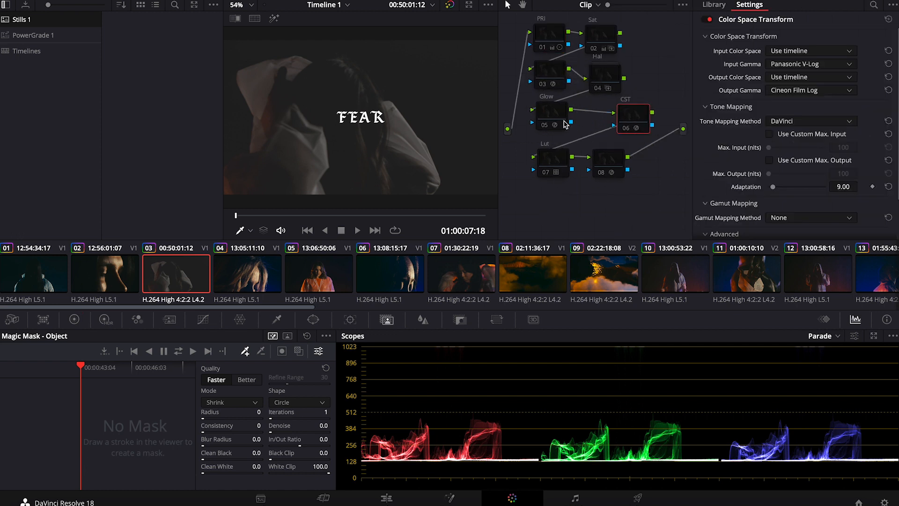
{"action": "left_click_drag", "start_coordinate": [641, 109], "coordinate": [613, 112]}
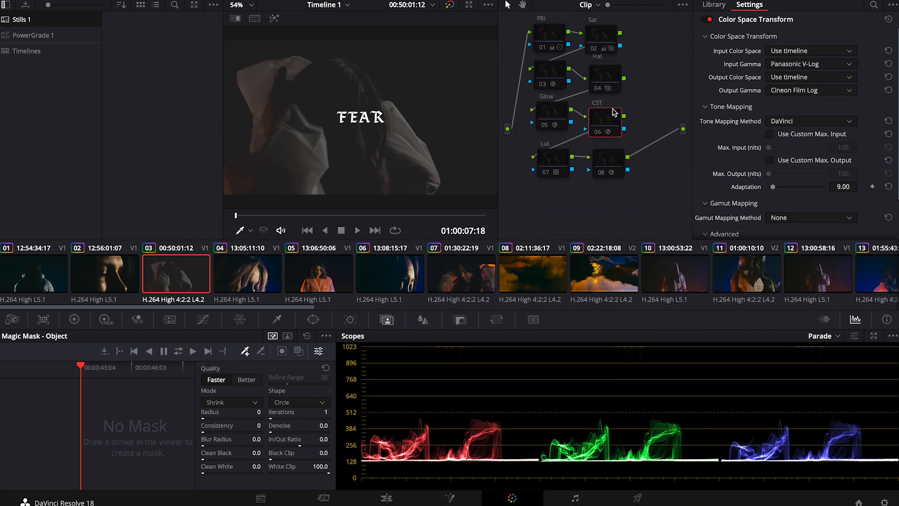
{"action": "left_click", "coordinate": [559, 34]}
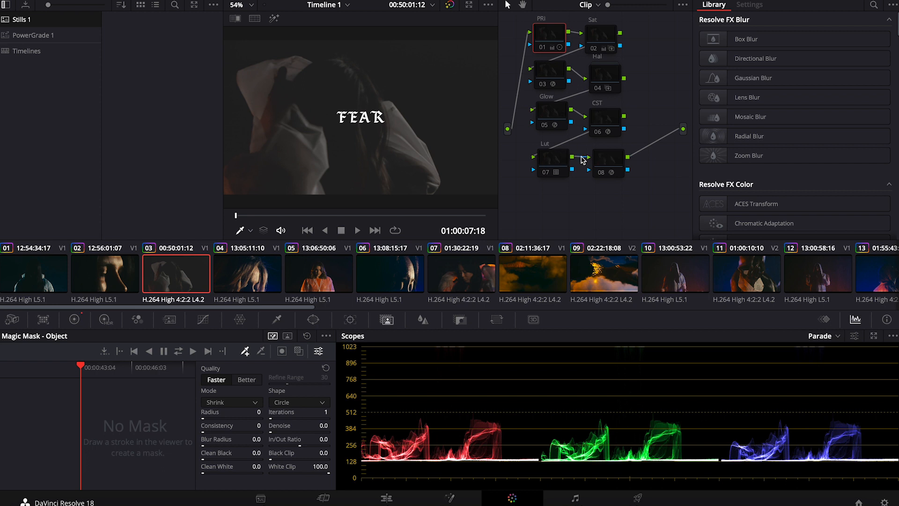
- Enable CST node 06 and nudge it slightly upward in the node graph
{"action": "left_click", "coordinate": [606, 118]}
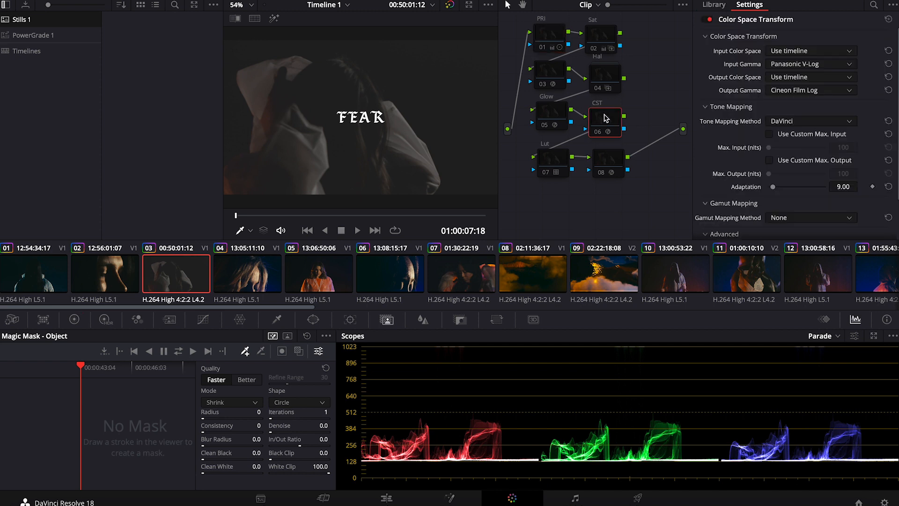
{"action": "key", "text": "super+d"}
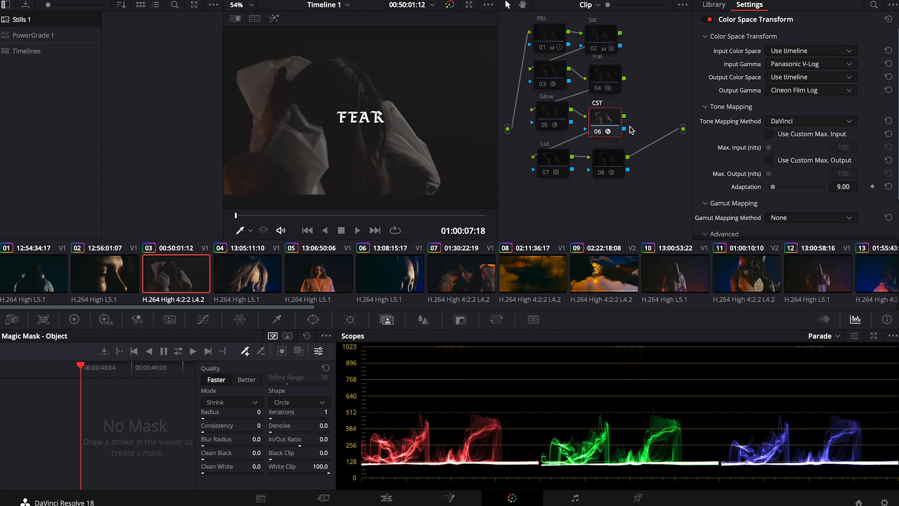
{"action": "left_click_drag", "start_coordinate": [614, 119], "coordinate": [612, 116]}
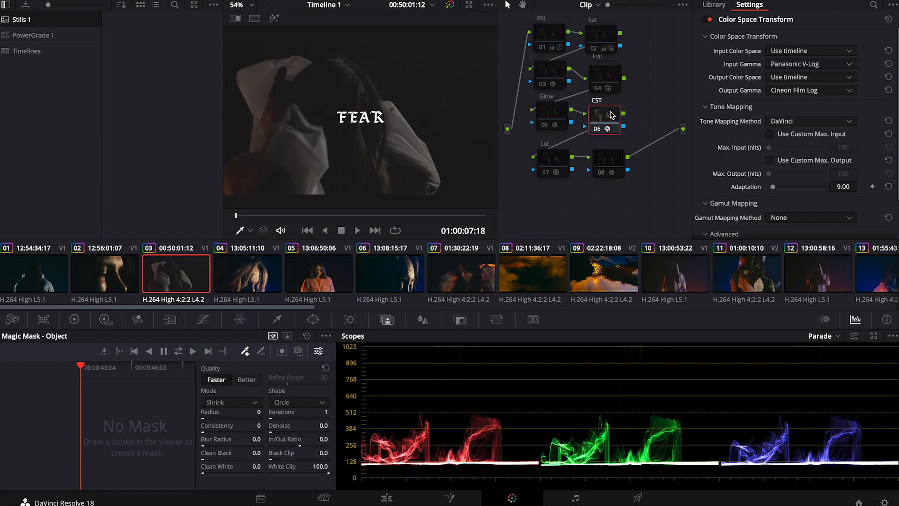
- Enable Lut node 07 and check which Film Looks LUT is assigned to it, leaving the selection as is
{"action": "left_click", "coordinate": [560, 153]}
{"action": "key", "text": "ctrl+d"}
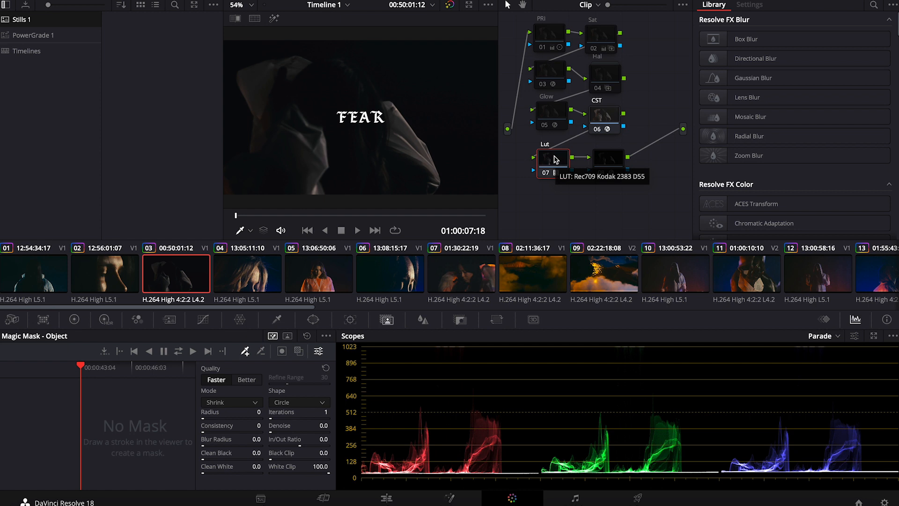
{"action": "right_click", "coordinate": [554, 159]}
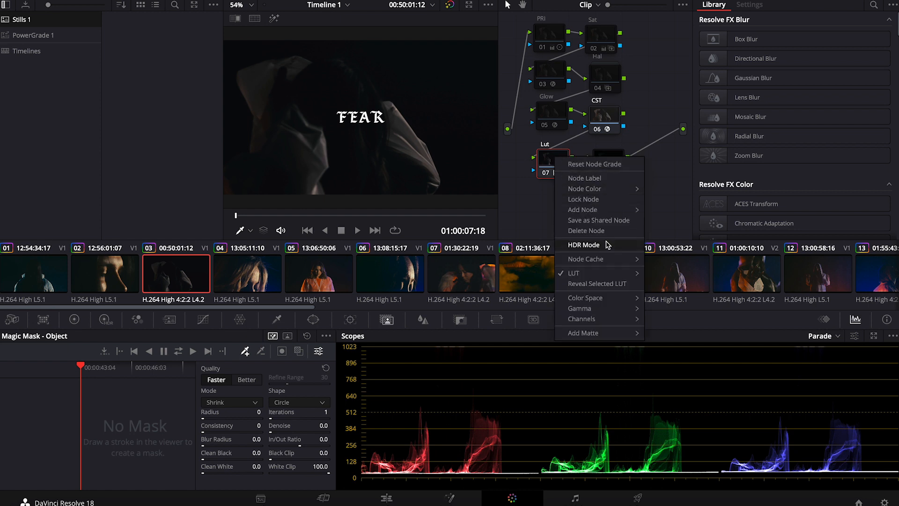
{"action": "mouse_move", "coordinate": [604, 273]}
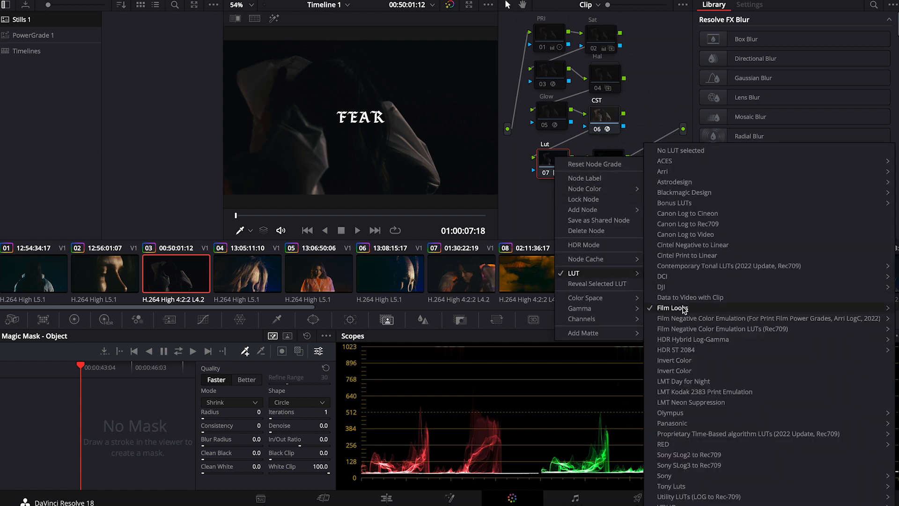
{"action": "mouse_move", "coordinate": [684, 310]}
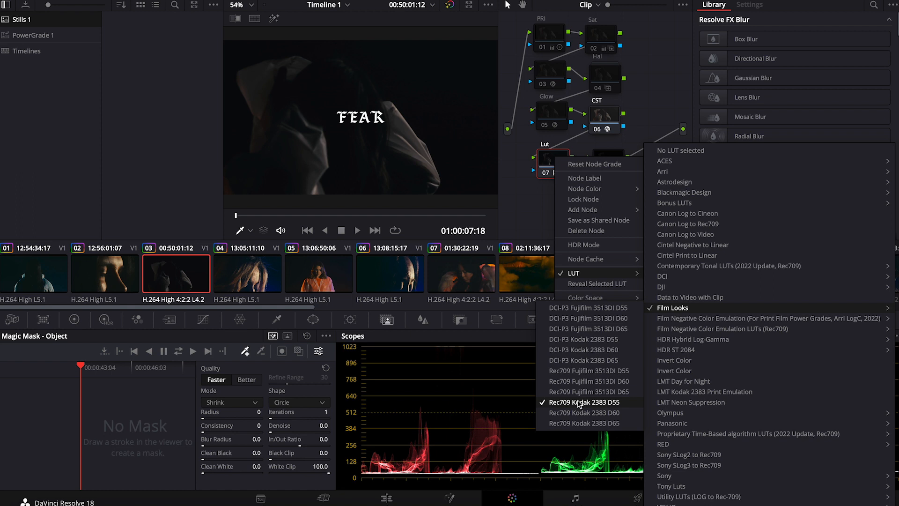
{"action": "left_click", "coordinate": [522, 153]}
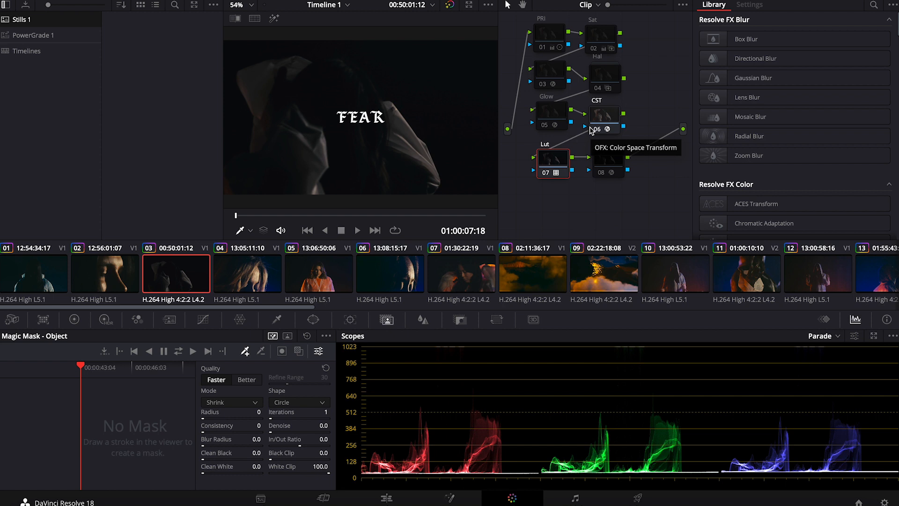
- Enable PRI node 01 after comparing it on and off, and nudge its Gamma wheel to 0.03, 0.03, 0.04, 0.03
{"action": "left_click", "coordinate": [546, 34]}
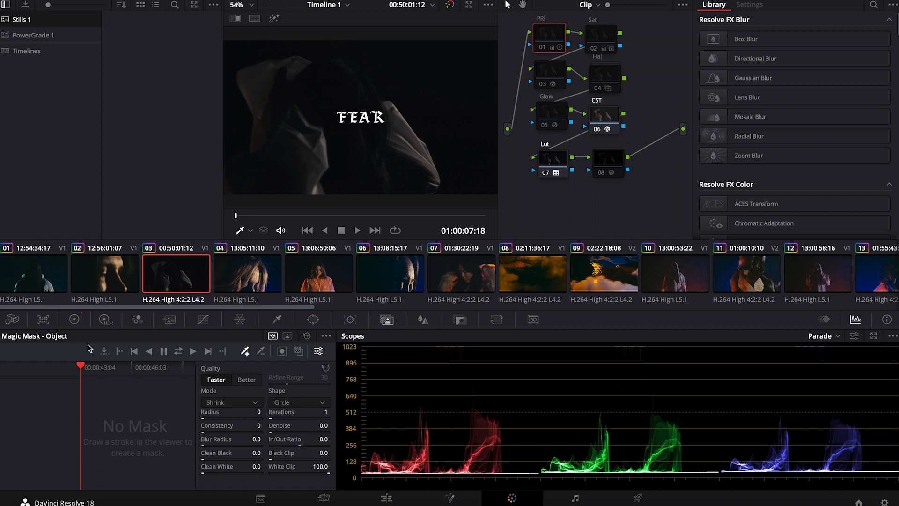
{"action": "left_click", "coordinate": [76, 319]}
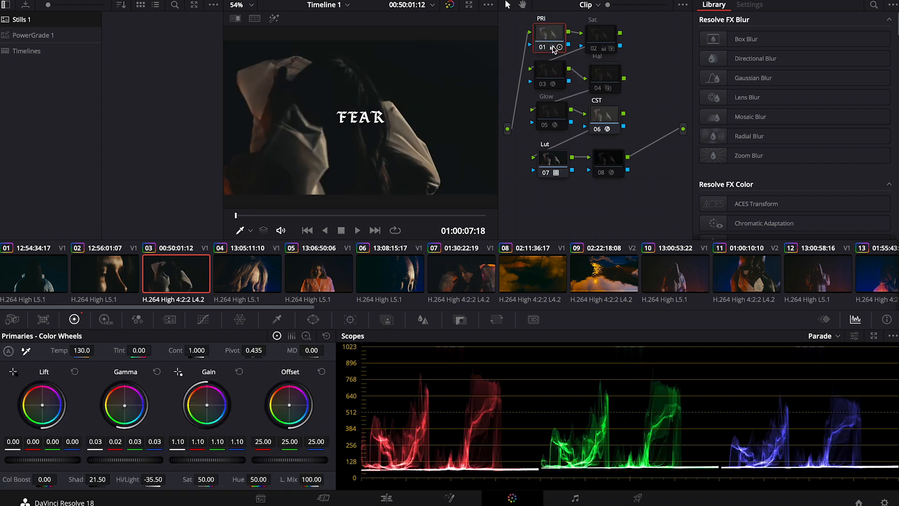
{"action": "key", "text": "ctrl+d"}
{"action": "key", "text": "ctrl+d"}
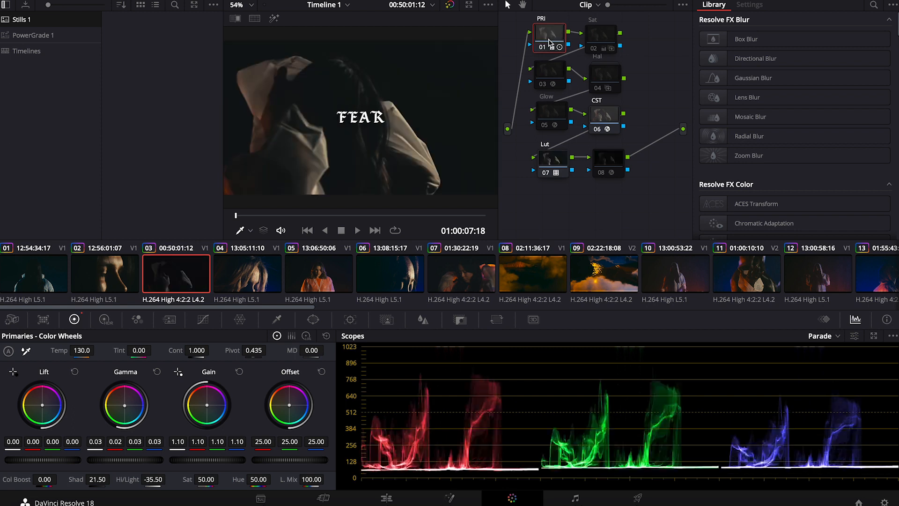
{"action": "key", "text": "ctrl+d"}
{"action": "key", "text": "ctrl+d"}
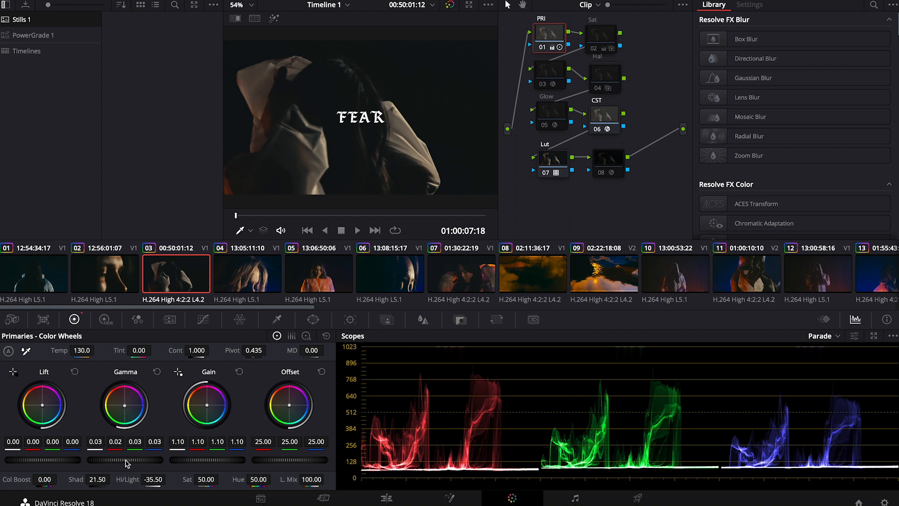
{"action": "left_click_drag", "start_coordinate": [117, 462], "coordinate": [148, 465]}
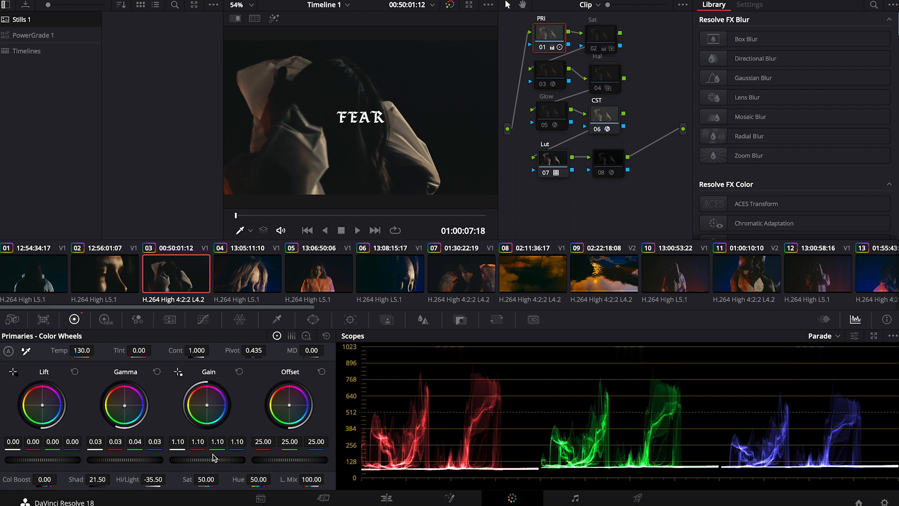
{"action": "left_click_drag", "start_coordinate": [221, 462], "coordinate": [273, 466]}
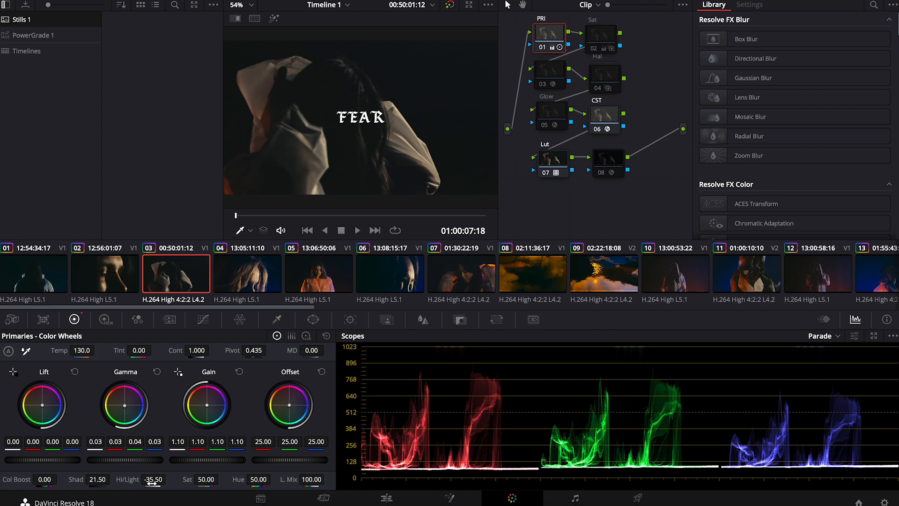
- Enable Sat node 02 after comparing it on and off, and try a saturation of 100 before undoing it
{"action": "left_click", "coordinate": [603, 36]}
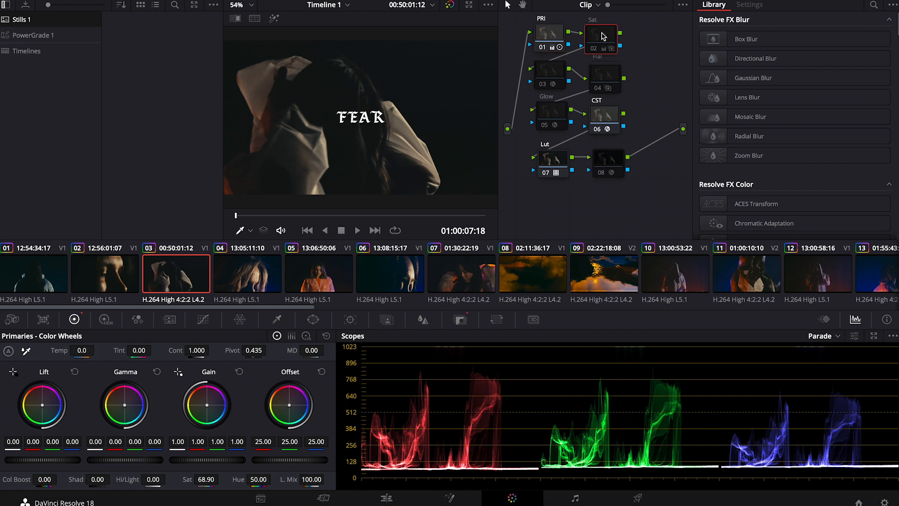
{"action": "key", "text": "ctrl+d"}
{"action": "key", "text": "ctrl+d"}
{"action": "key", "text": "ctrl+d"}
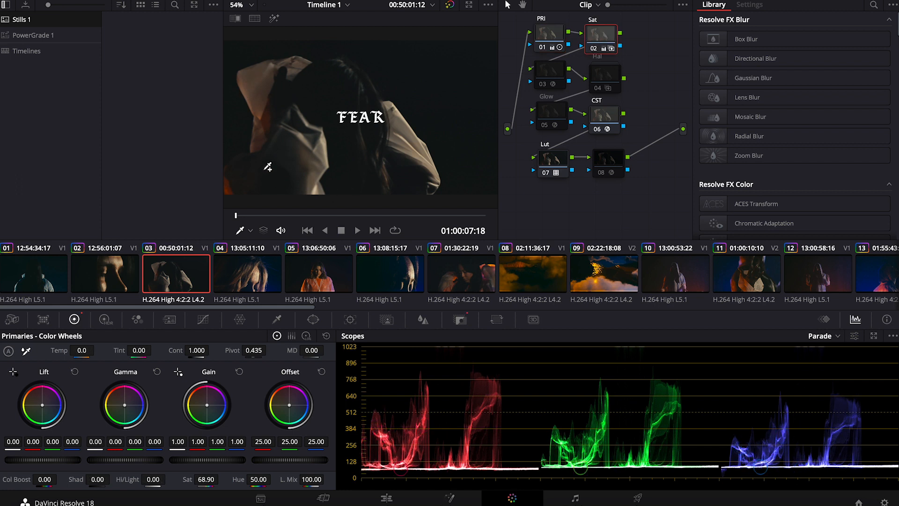
{"action": "double_click", "coordinate": [207, 480]}
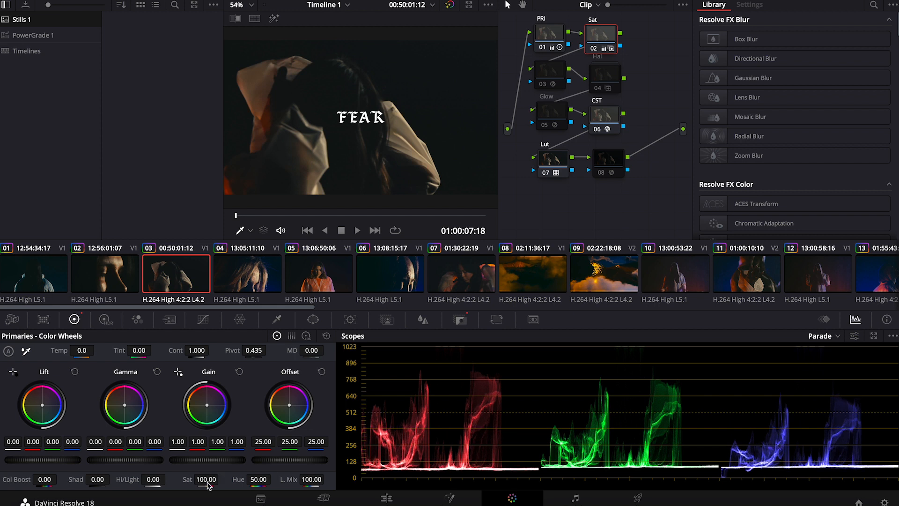
{"action": "key", "text": "ctrl+z"}
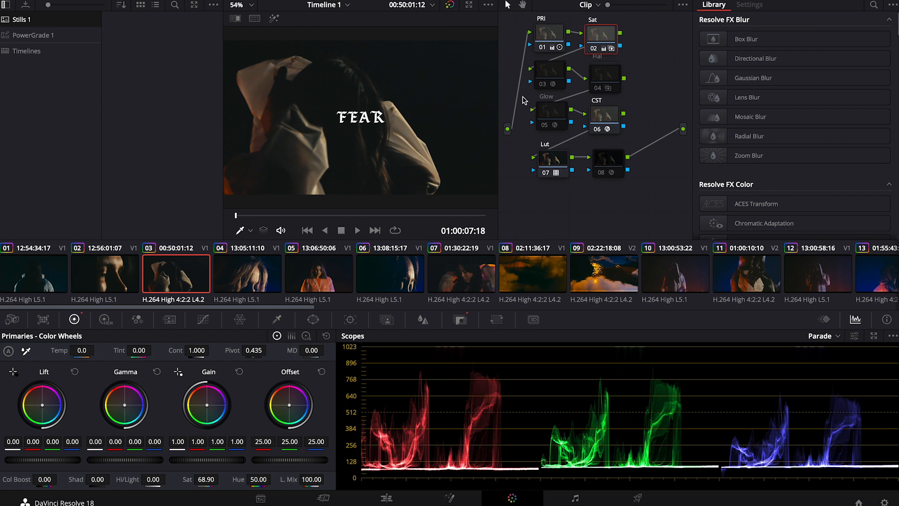
- Enable the Gaussian Blur node 03 and compare the image with and without it at 100% viewer zoom
{"action": "left_click", "coordinate": [555, 71]}
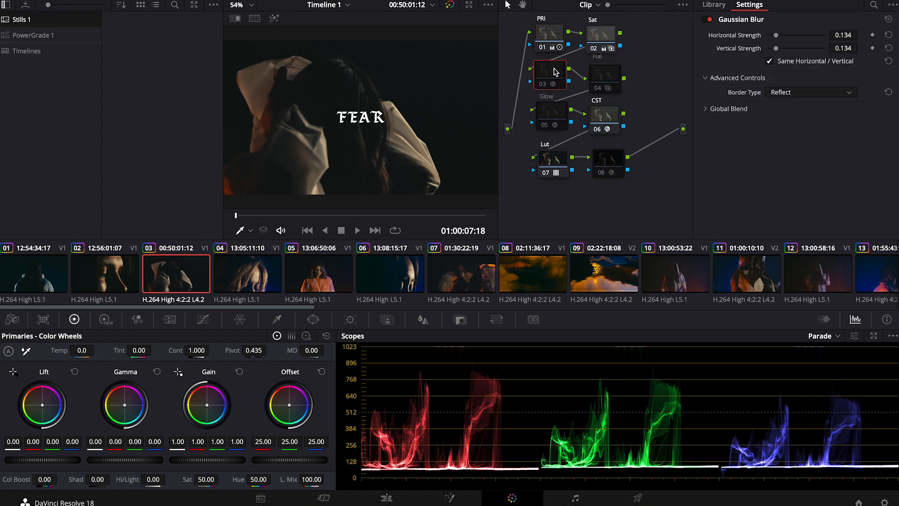
{"action": "key", "text": "ctrl+d"}
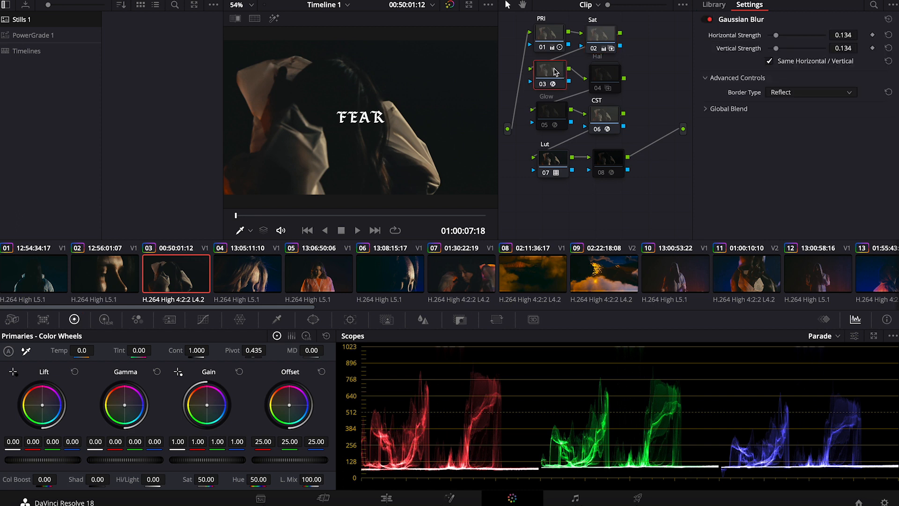
{"action": "scroll", "coordinate": [382, 87], "scroll_direction": "up", "scroll_amount": 1}
{"action": "left_click", "coordinate": [250, 6]}
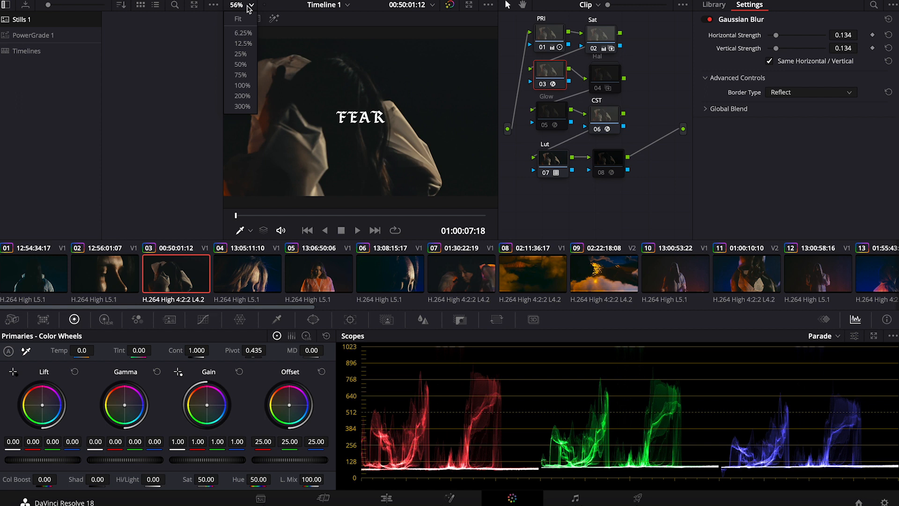
{"action": "left_click", "coordinate": [242, 85]}
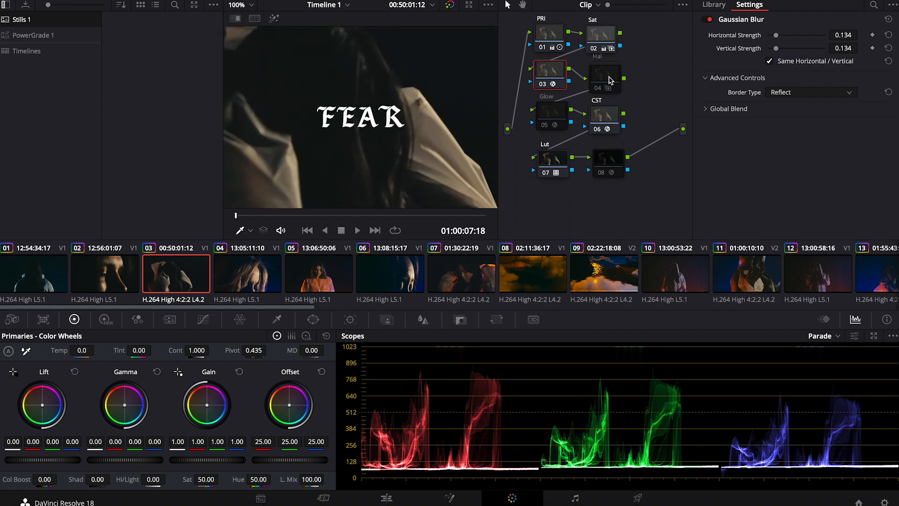
{"action": "key", "text": "ctrl+d"}
{"action": "key", "text": "ctrl+d"}
{"action": "key", "text": "ctrl+d"}
{"action": "key", "text": "ctrl+d"}
- Enable the Hal compound node 04, toggling it to compare the halation effect on and off
{"action": "left_click", "coordinate": [610, 75]}
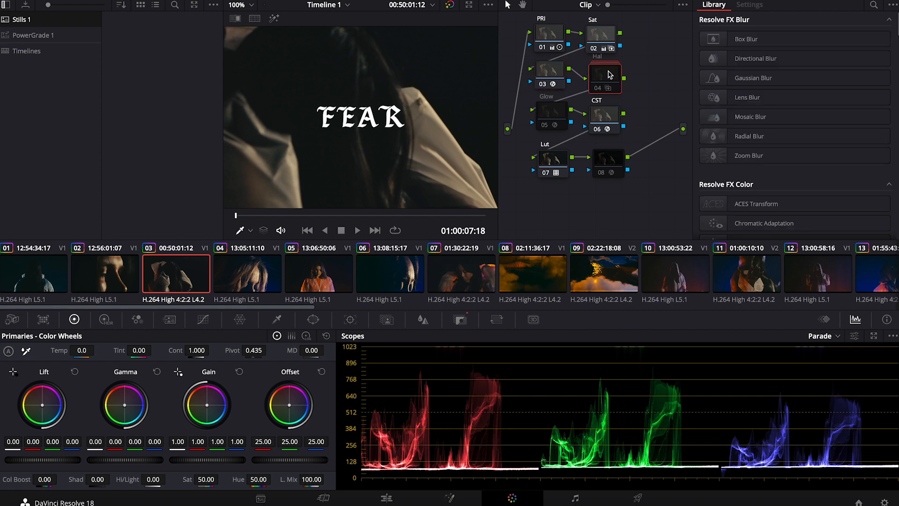
{"action": "key", "text": "ctrl+d"}
{"action": "key", "text": "ctrl+d"}
{"action": "key", "text": "ctrl+d"}
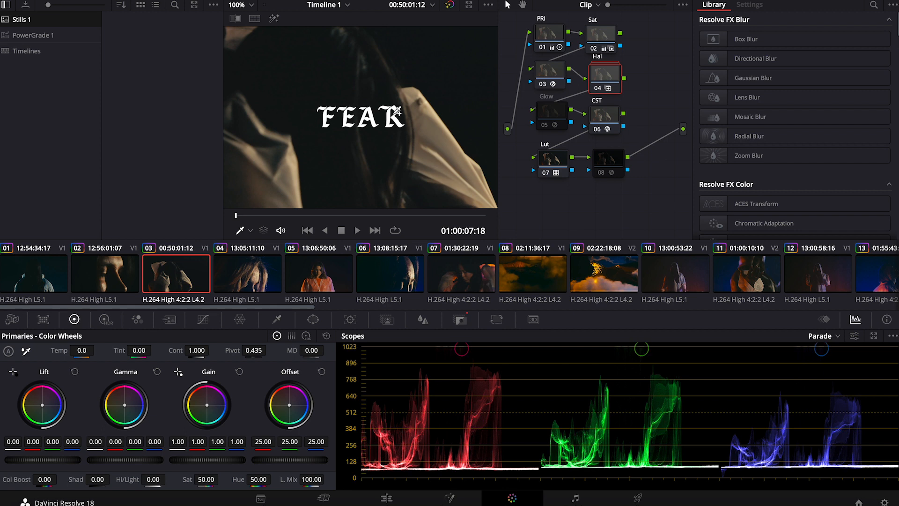
{"action": "key", "text": "ctrl+d"}
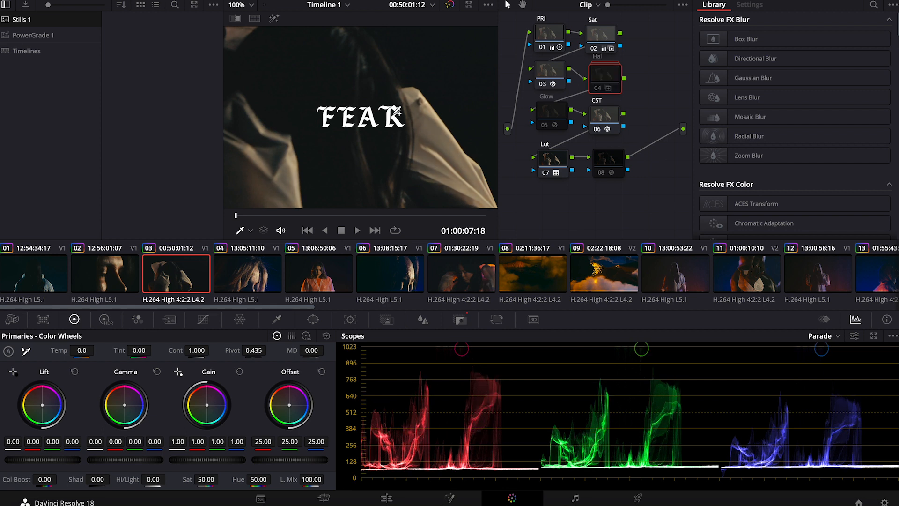
{"action": "key", "text": "ctrl+d"}
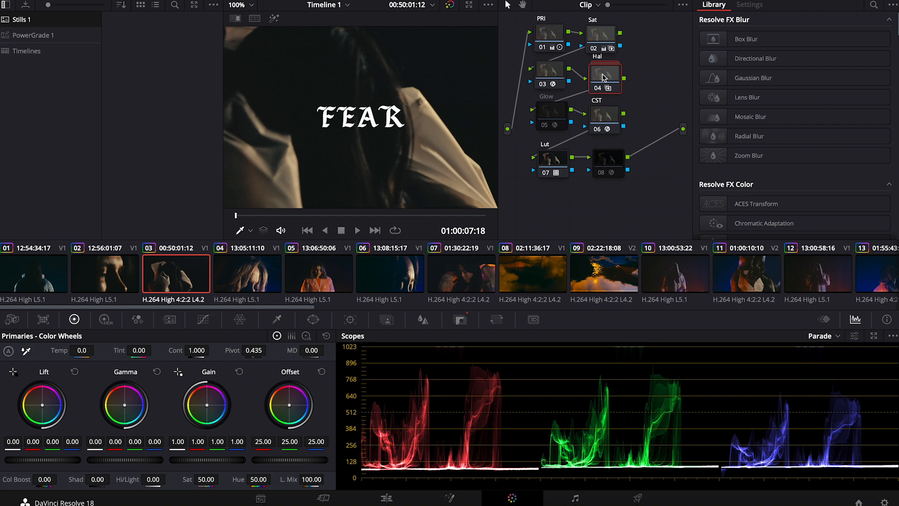
- Open the Hal compound node and examine its first node's HSL qualifier and its second node's Edge Detect settings
{"action": "right_click", "coordinate": [604, 78]}
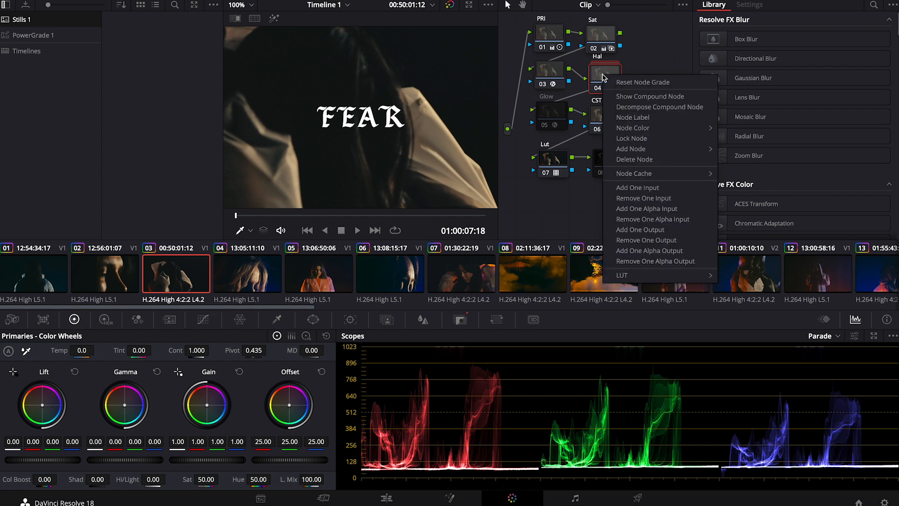
{"action": "left_click", "coordinate": [637, 96]}
{"action": "left_click", "coordinate": [570, 108]}
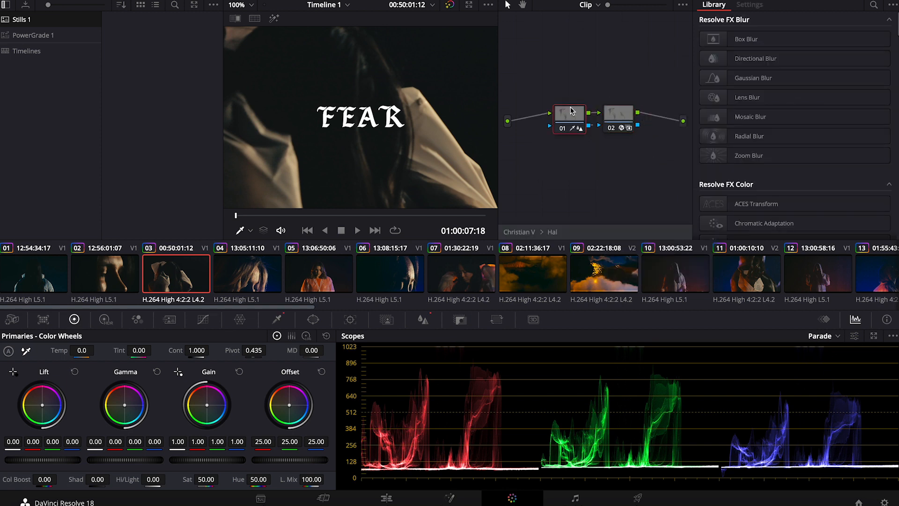
{"action": "left_click", "coordinate": [278, 320]}
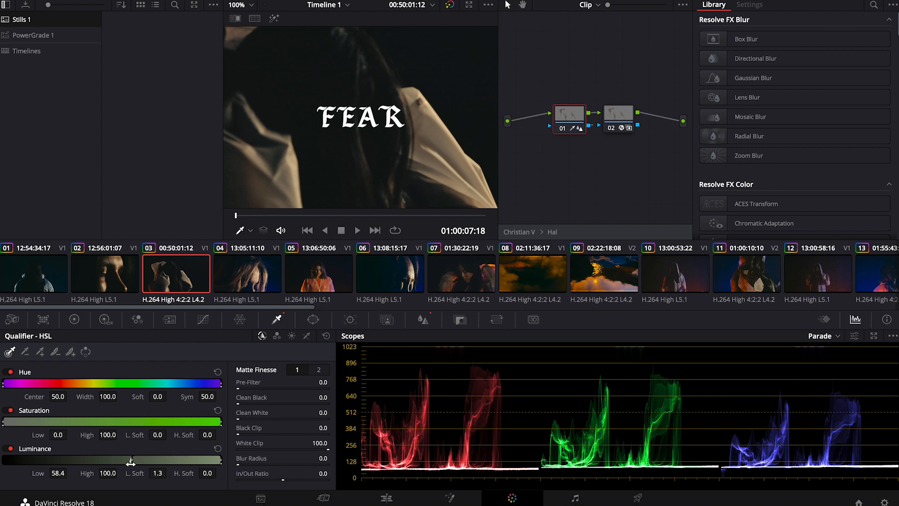
{"action": "left_click", "coordinate": [615, 116]}
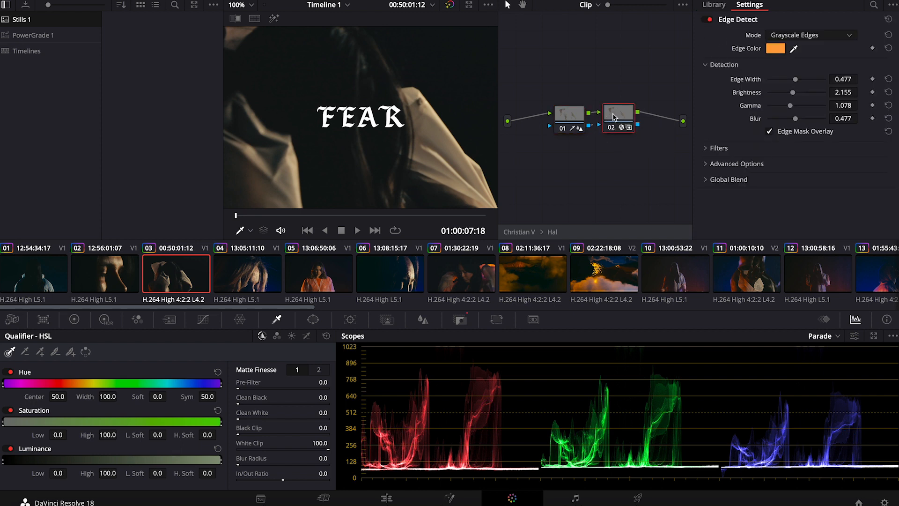
- Review Edge Detect's mode options and edge color, and set its edge width to 0.476 and brightness to 0.918
{"action": "left_click", "coordinate": [807, 38]}
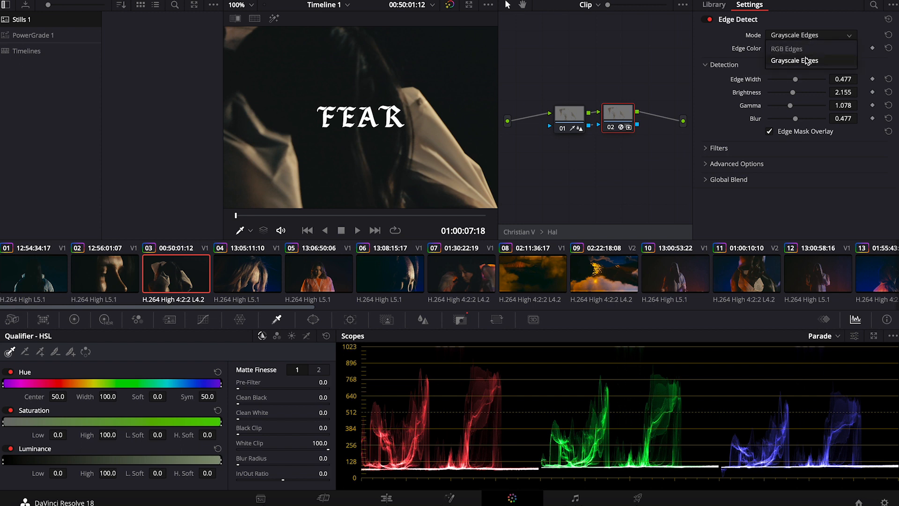
{"action": "left_click", "coordinate": [738, 33]}
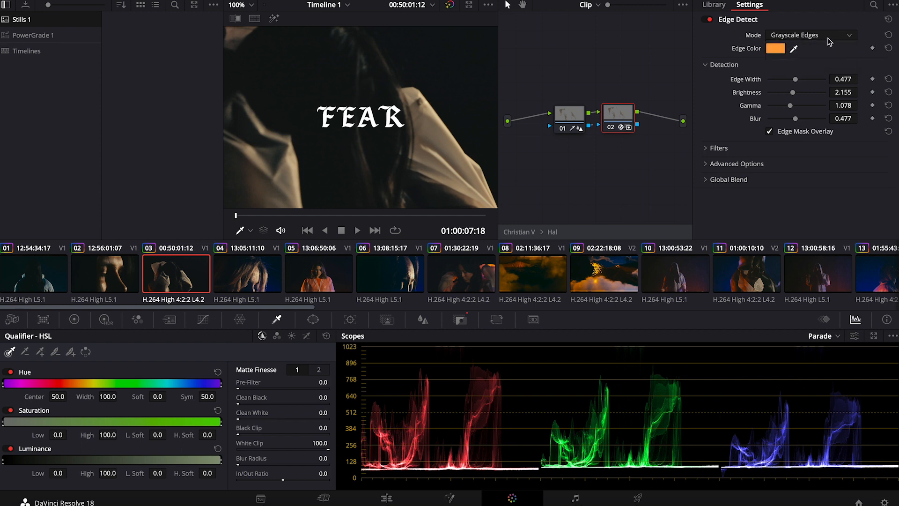
{"action": "left_click", "coordinate": [775, 49]}
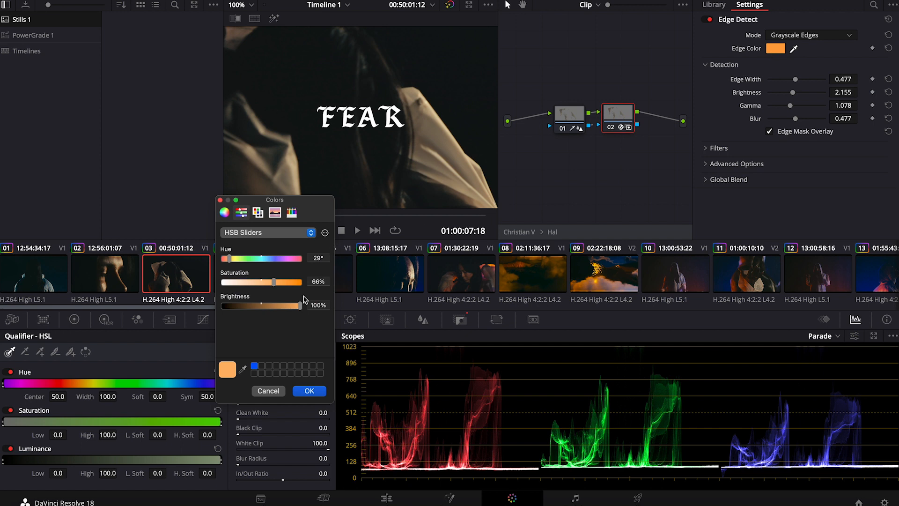
{"action": "left_click", "coordinate": [220, 200]}
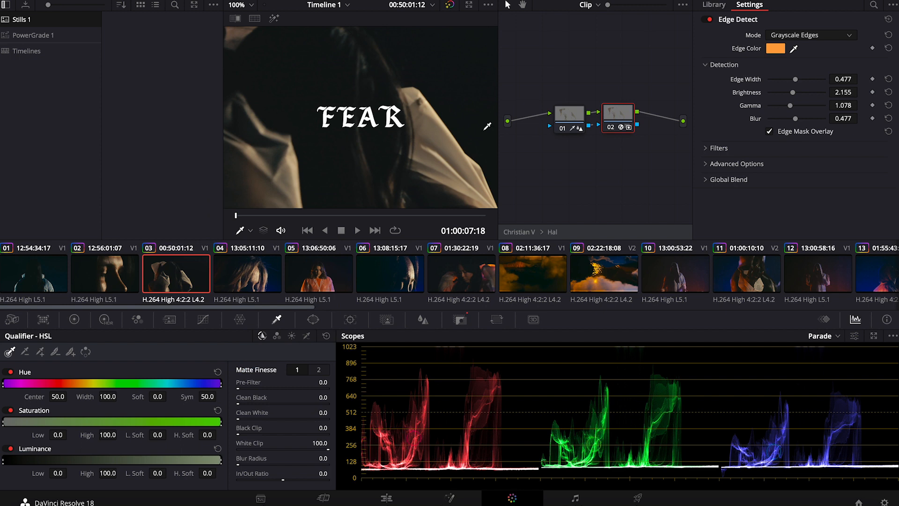
{"action": "left_click_drag", "start_coordinate": [844, 79], "coordinate": [832, 95]}
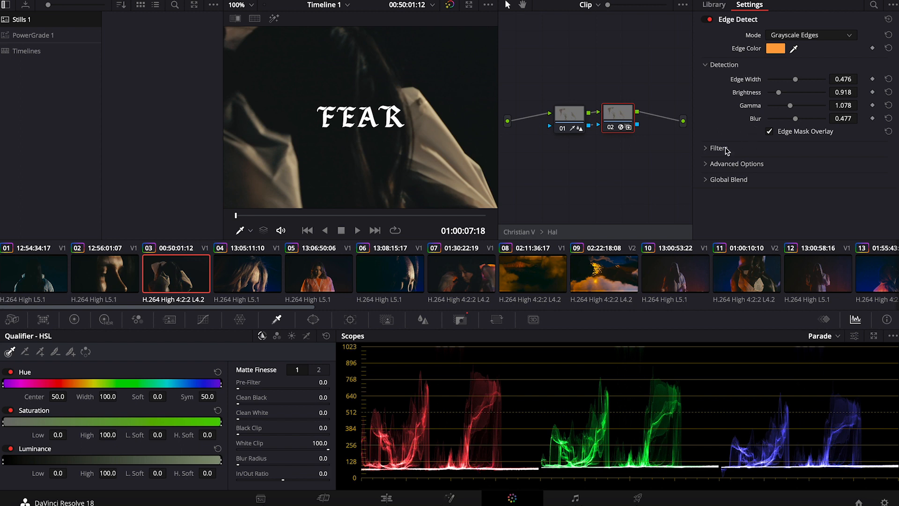
- Try a Global Blend of 1.000 in Edge Detect, undo it, and check the effect's filter options
{"action": "left_click", "coordinate": [707, 183]}
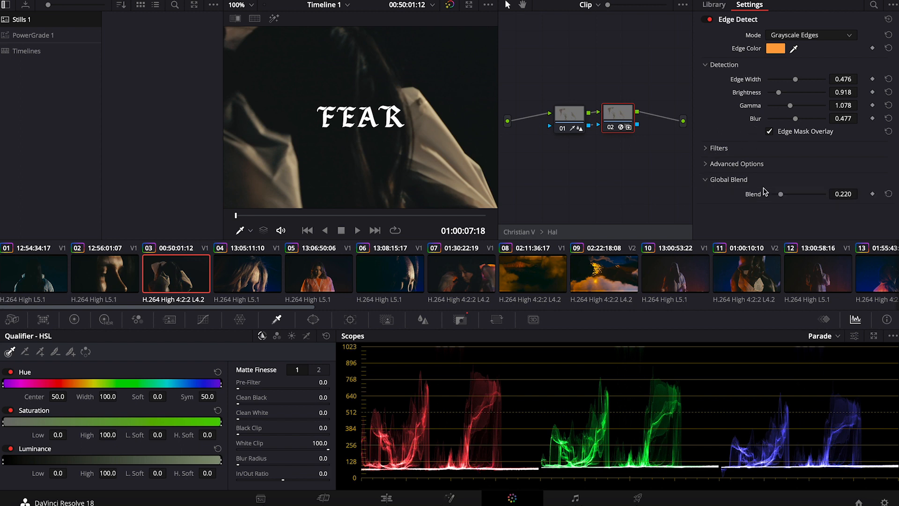
{"action": "left_click_drag", "start_coordinate": [781, 194], "coordinate": [843, 197]}
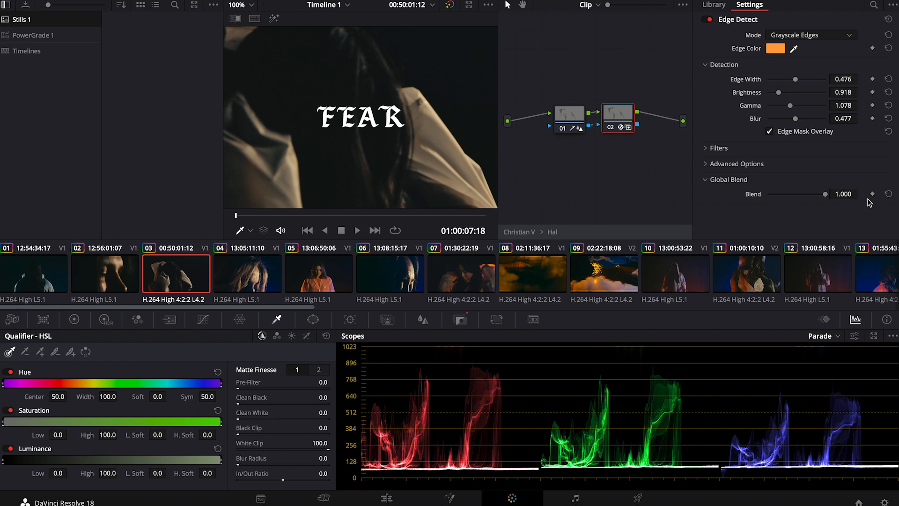
{"action": "key", "text": "ctrl+z"}
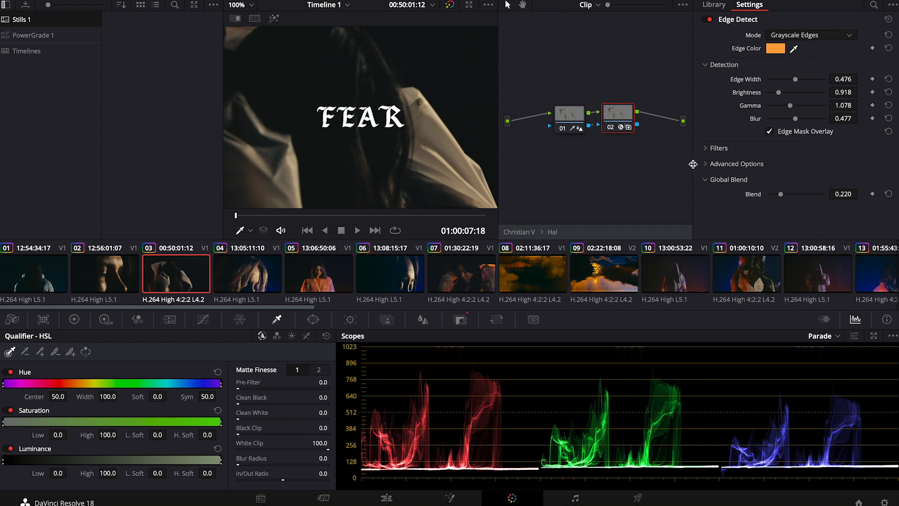
{"action": "left_click", "coordinate": [707, 149]}
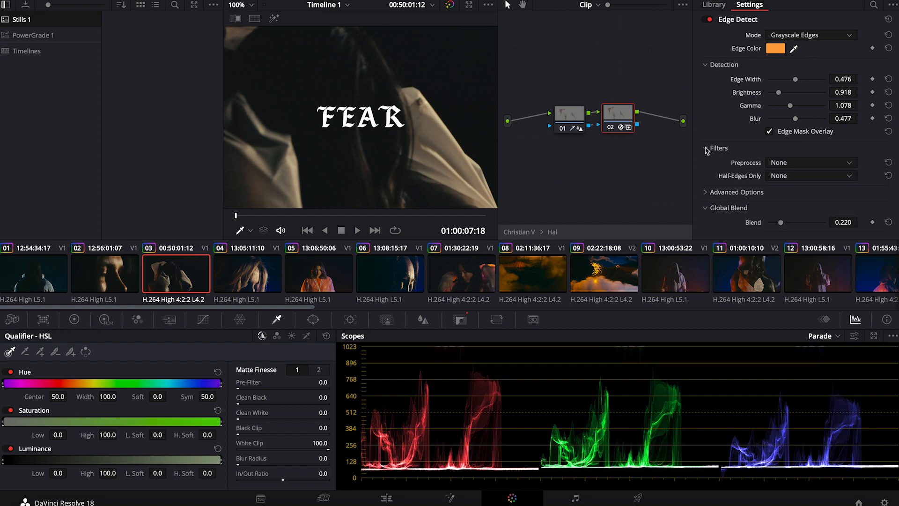
{"action": "left_click", "coordinate": [707, 148]}
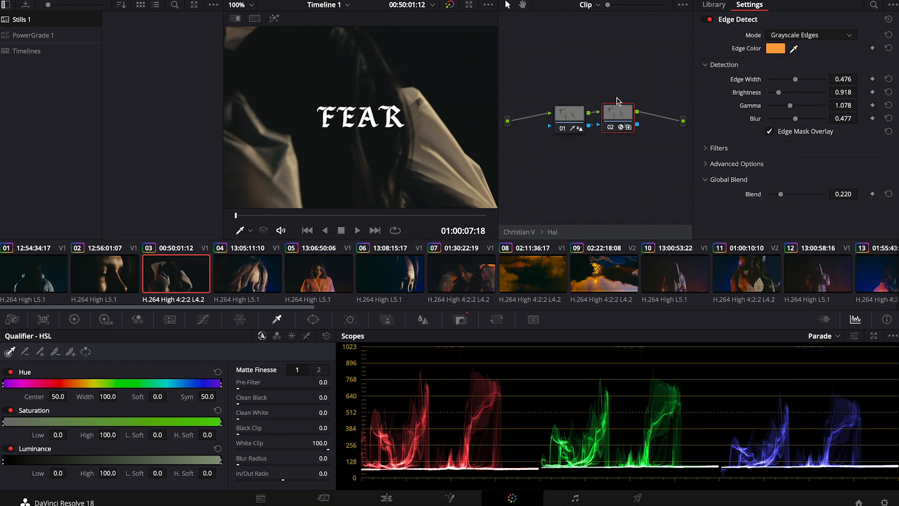
- Leave the Hal compound node, enable the Glow node 05, and compare the whole fitted frame with and without it
{"action": "left_click", "coordinate": [527, 232]}
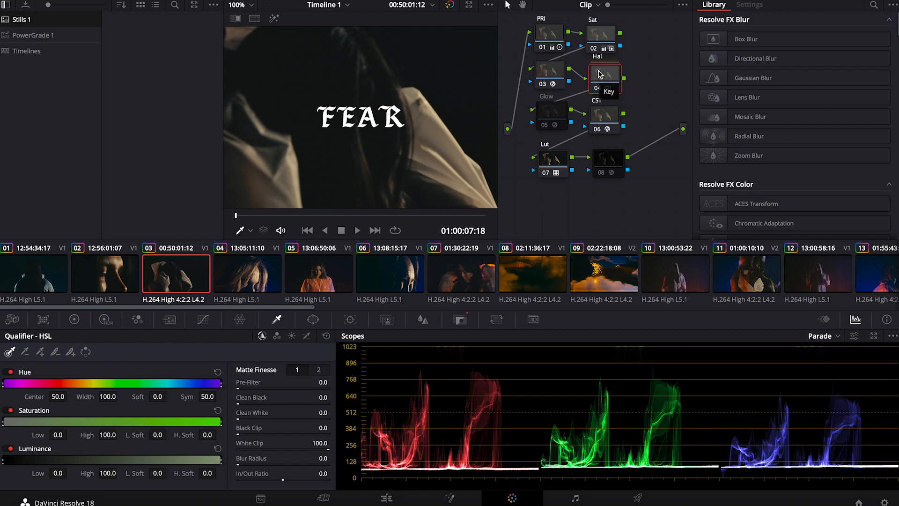
{"action": "left_click", "coordinate": [556, 114]}
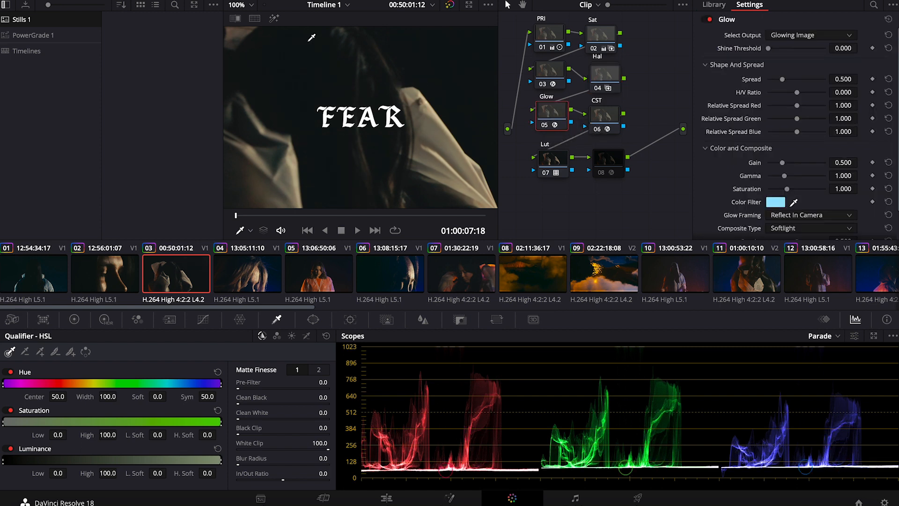
{"action": "left_click", "coordinate": [251, 5]}
{"action": "left_click", "coordinate": [244, 21]}
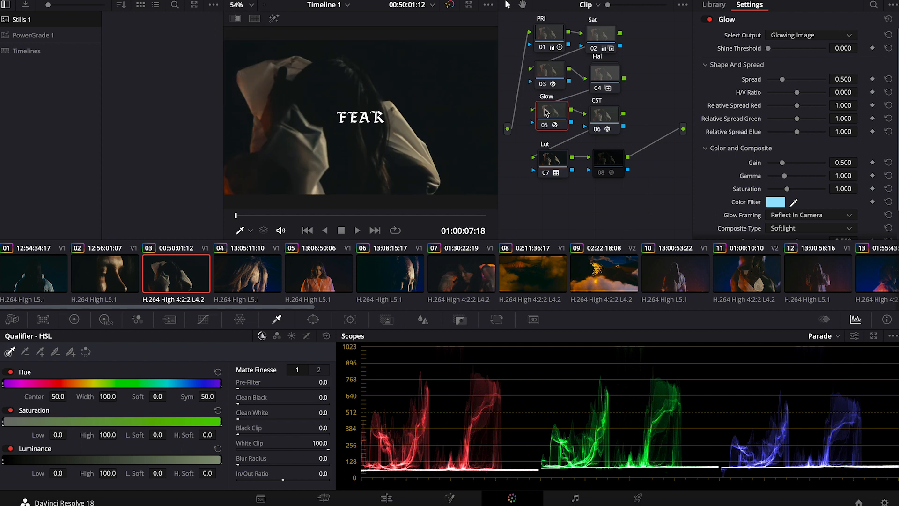
{"action": "key", "text": "ctrl+d"}
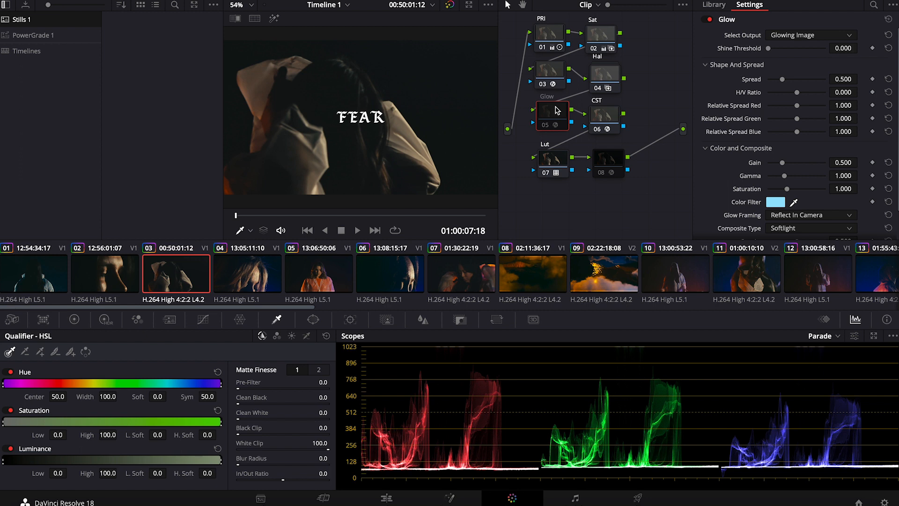
{"action": "key", "text": "ctrl+d"}
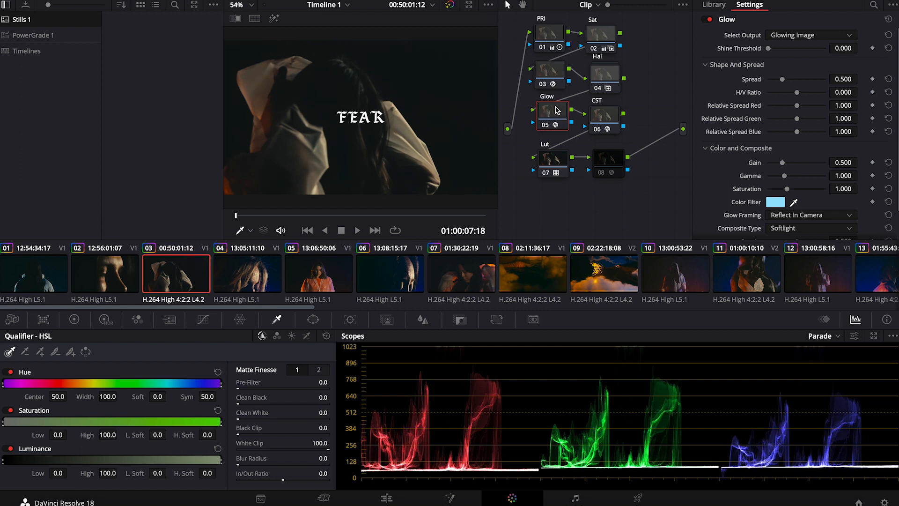
- Inspect the Glow effect's color filter values and compare the image with the Glow node off and on again
{"action": "left_click", "coordinate": [776, 202]}
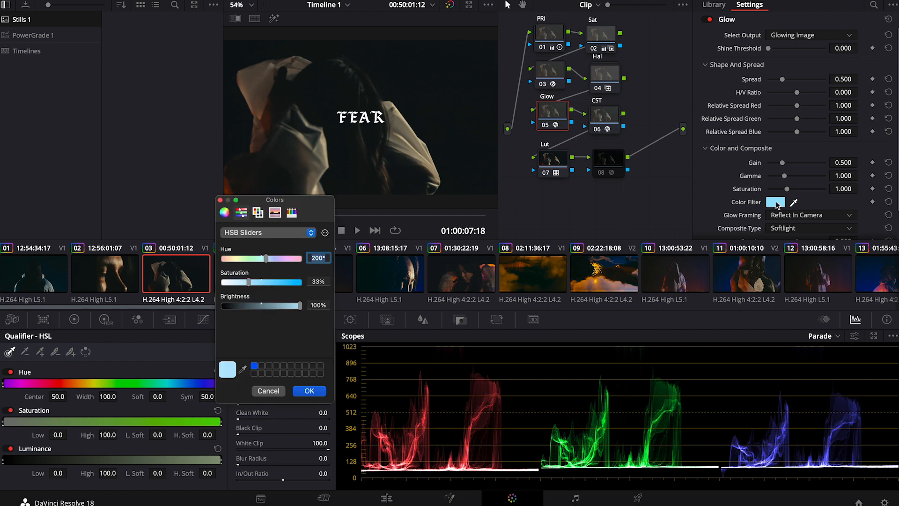
{"action": "left_click", "coordinate": [220, 200]}
{"action": "key", "text": "ctrl+d"}
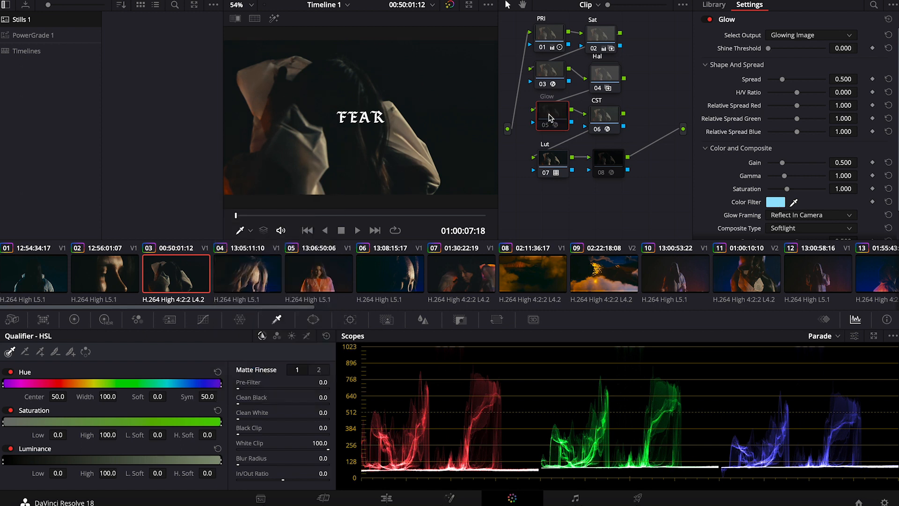
{"action": "key", "text": "ctrl+d"}
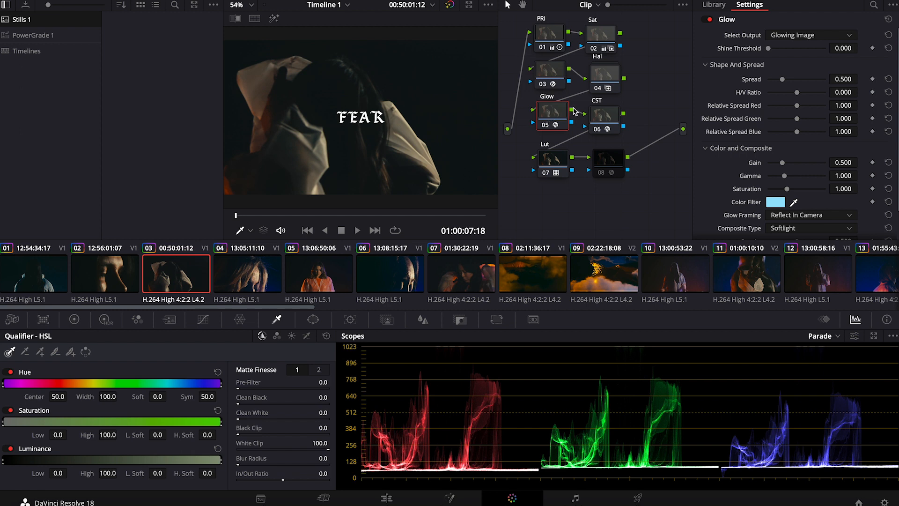
- Review the CST node 06's Color Space Transform settings against the Glow node, and select the Lut node 07
{"action": "left_click", "coordinate": [601, 121]}
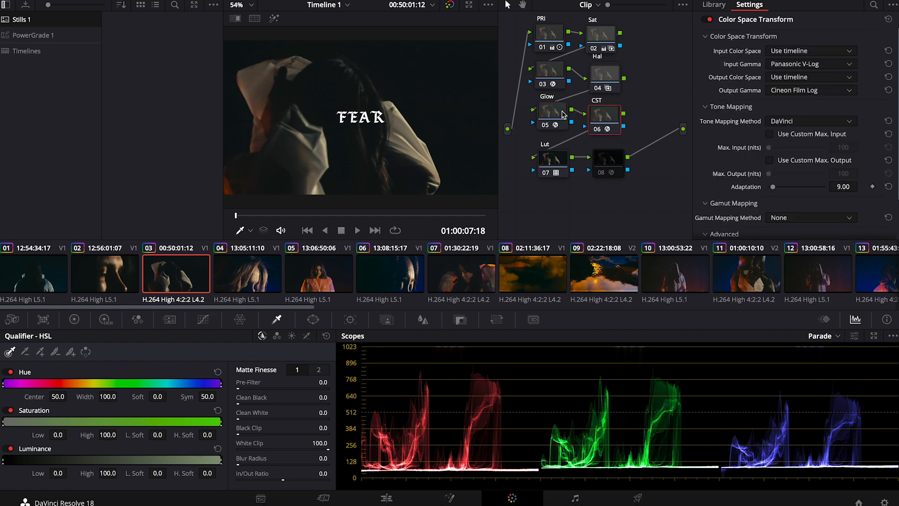
{"action": "left_click", "coordinate": [554, 112]}
{"action": "left_click", "coordinate": [605, 119]}
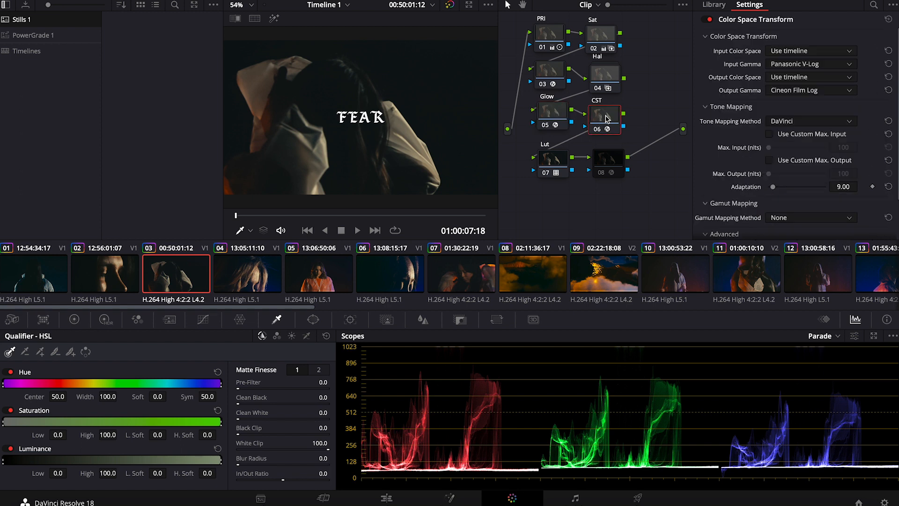
{"action": "left_click", "coordinate": [555, 161]}
- Enable the Film Grain node 08 and compare the image with and without grain at 200% viewer zoom
{"action": "left_click", "coordinate": [613, 160]}
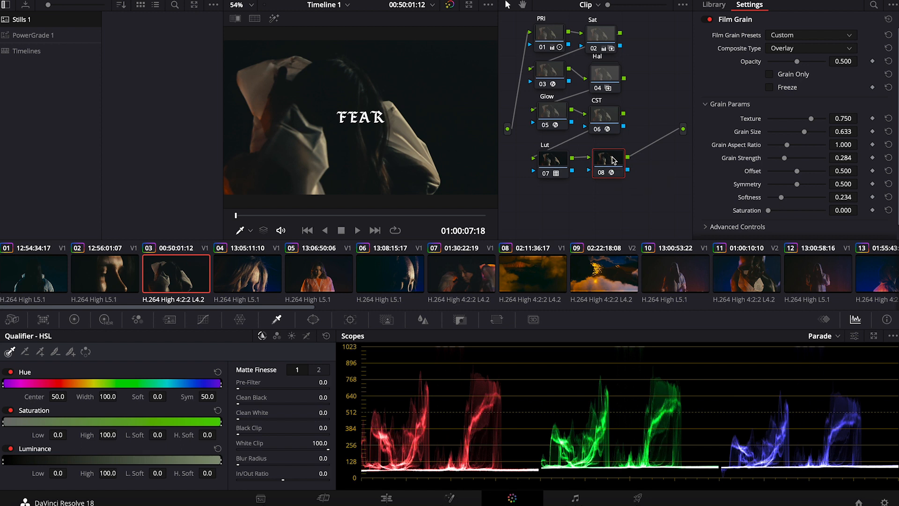
{"action": "left_click", "coordinate": [251, 6]}
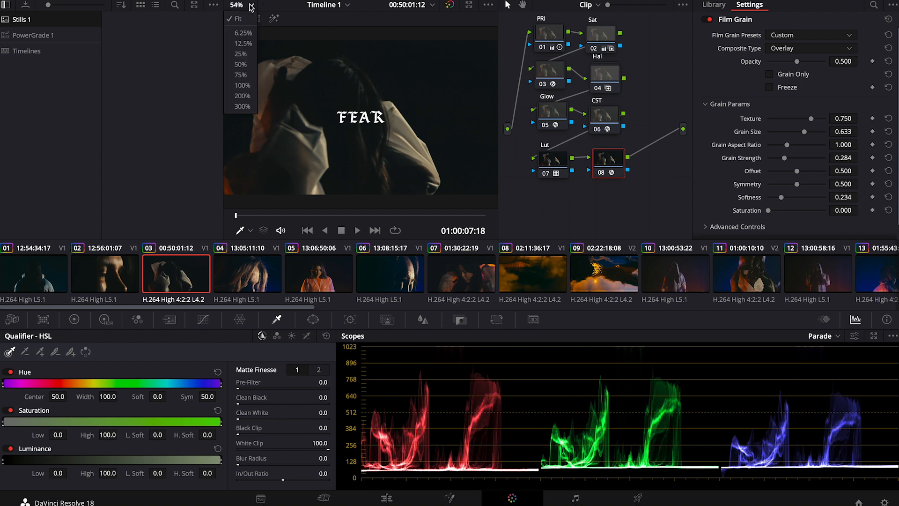
{"action": "left_click", "coordinate": [242, 95]}
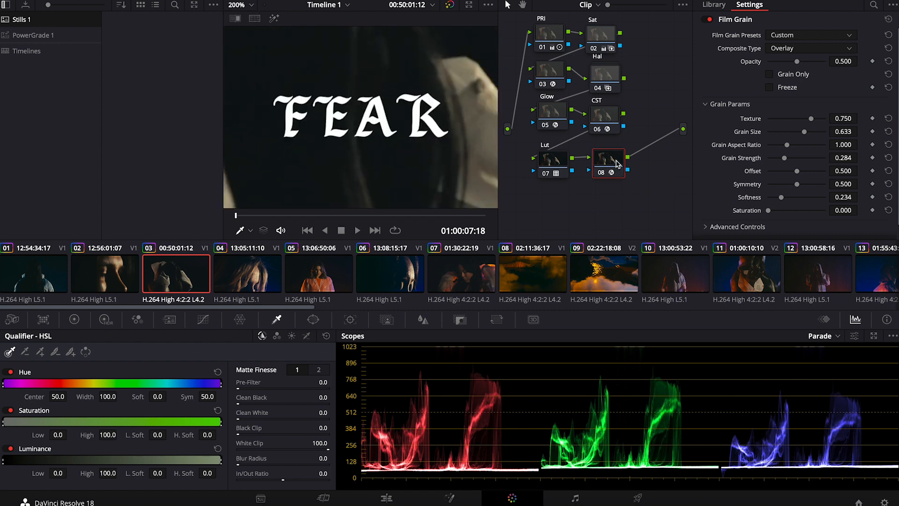
{"action": "key", "text": "ctrl+d"}
{"action": "key", "text": "ctrl+d"}
{"action": "left_click", "coordinate": [244, 4]}
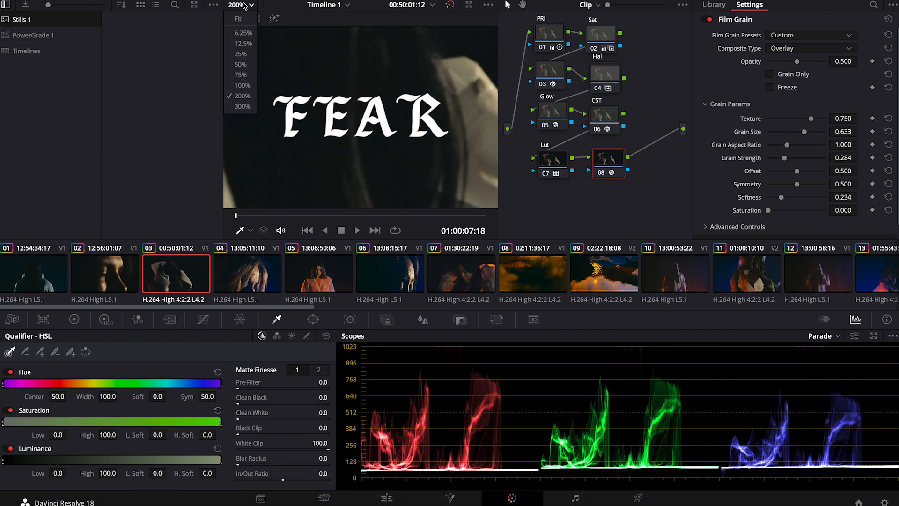
{"action": "left_click", "coordinate": [245, 86]}
- Open clip 02 with the whole frame fitted in the viewer and compare its Sat node 02 on and off
{"action": "left_click", "coordinate": [102, 288]}
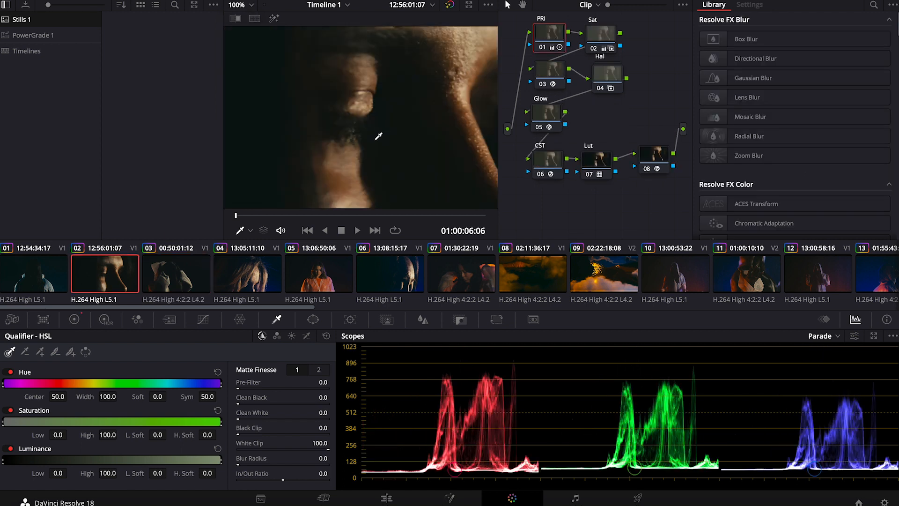
{"action": "left_click", "coordinate": [245, 5]}
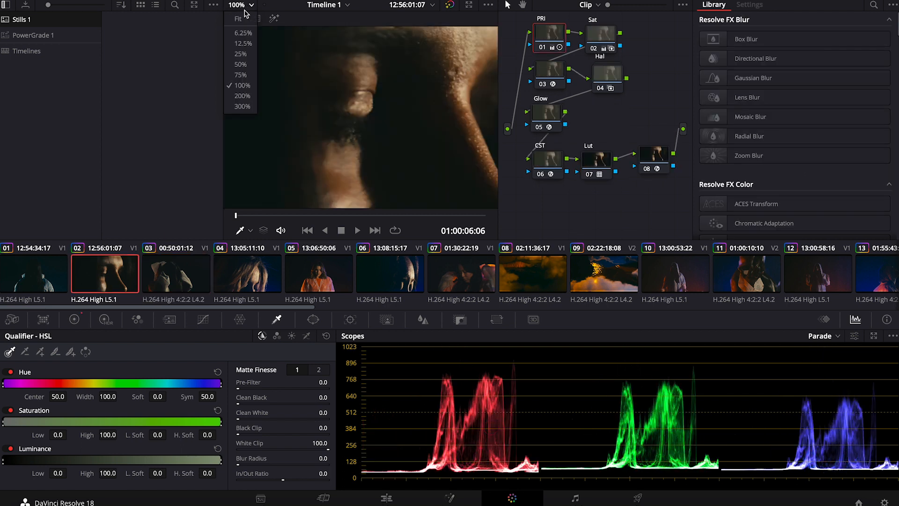
{"action": "left_click", "coordinate": [246, 19]}
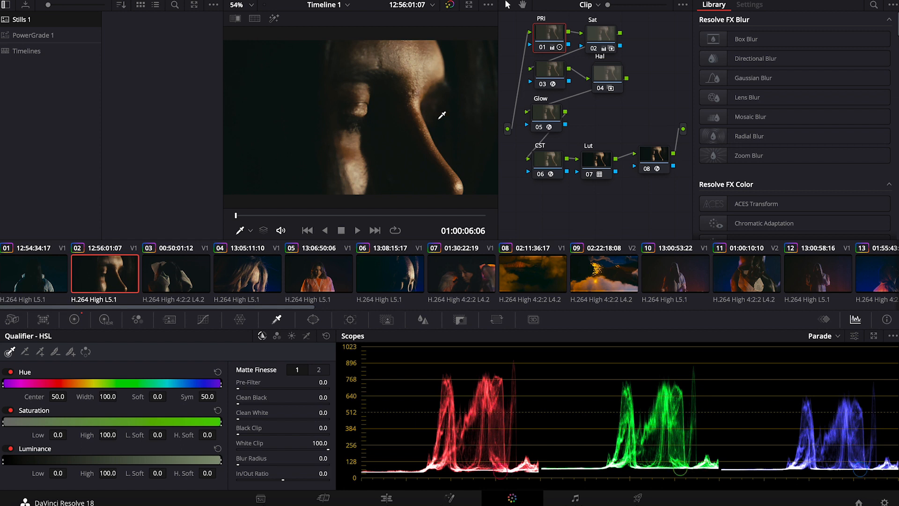
{"action": "left_click", "coordinate": [606, 37]}
{"action": "key", "text": "ctrl+d"}
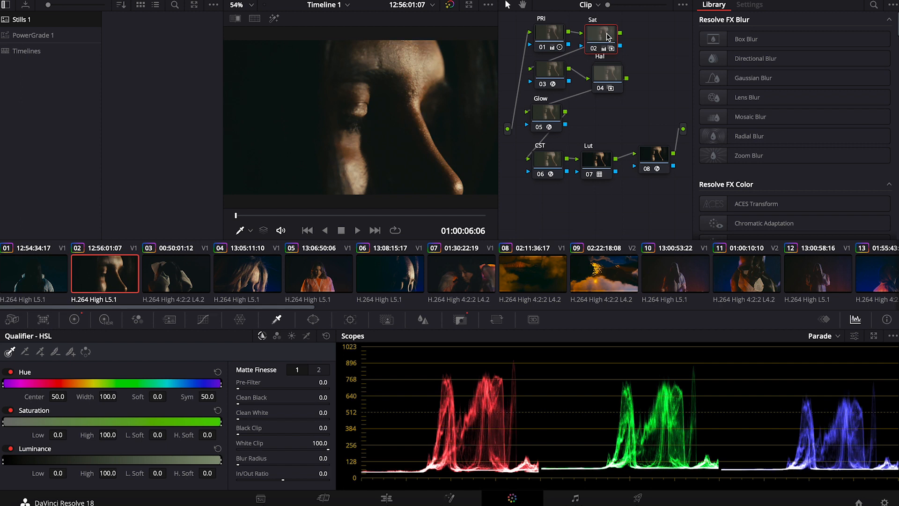
- Return to clip 03 and review its node chain in order, from PRI 01 through to Film Grain 08
{"action": "left_click", "coordinate": [165, 275]}
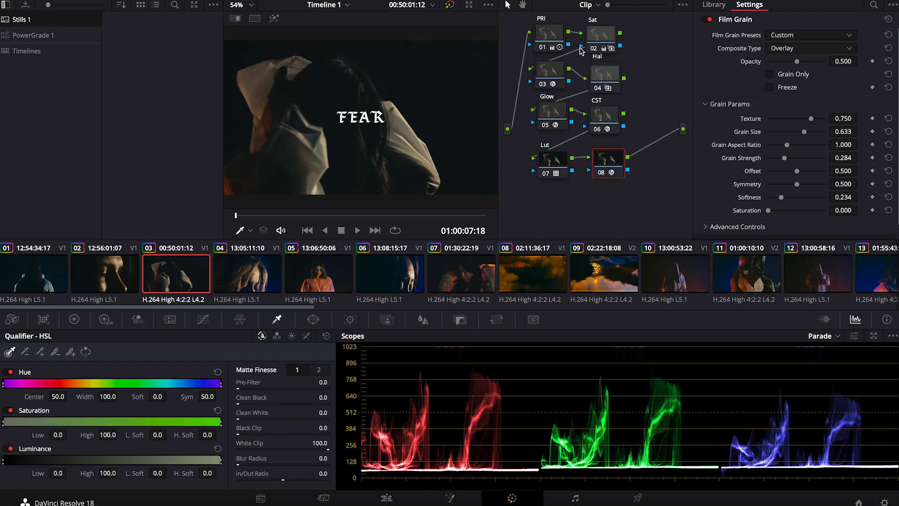
{"action": "left_click", "coordinate": [550, 33]}
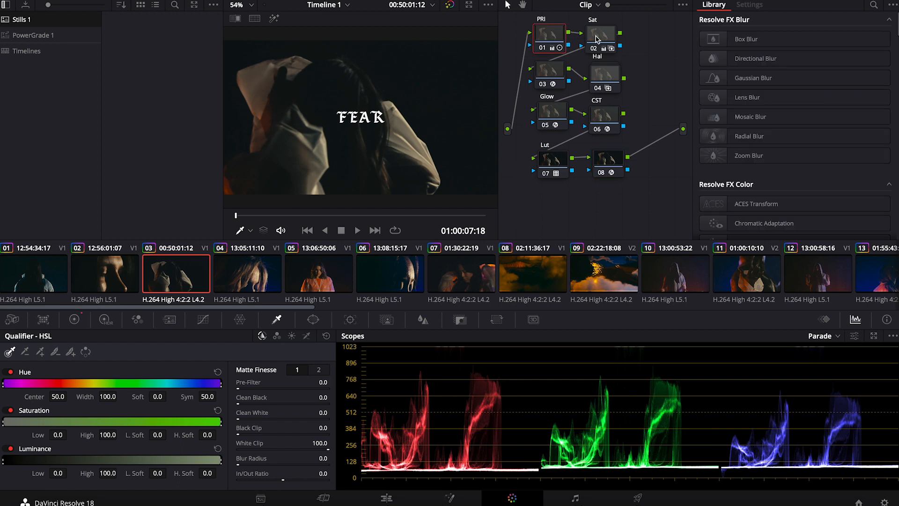
{"action": "left_click", "coordinate": [551, 73]}
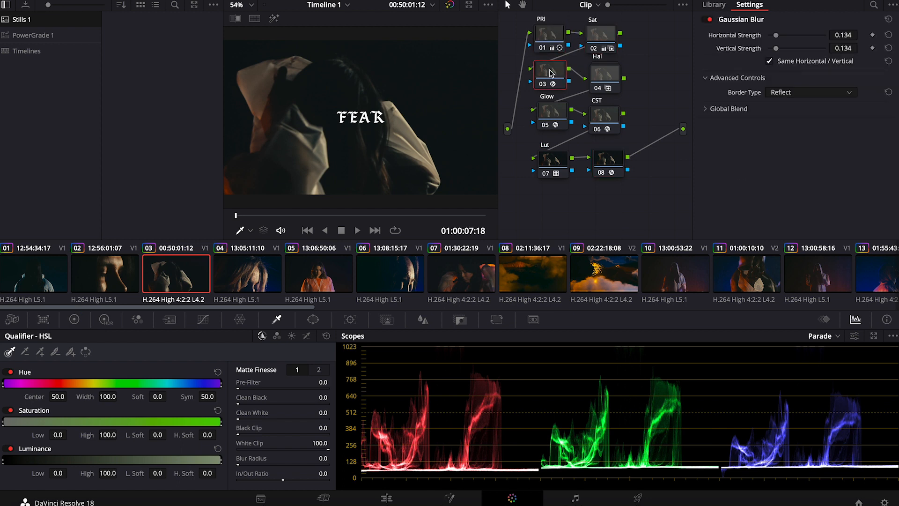
{"action": "left_click", "coordinate": [603, 75]}
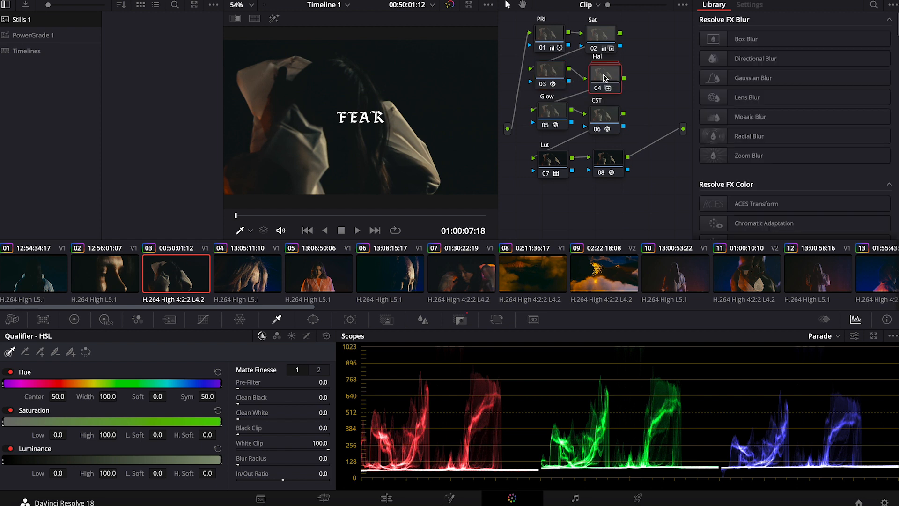
{"action": "left_click", "coordinate": [555, 114]}
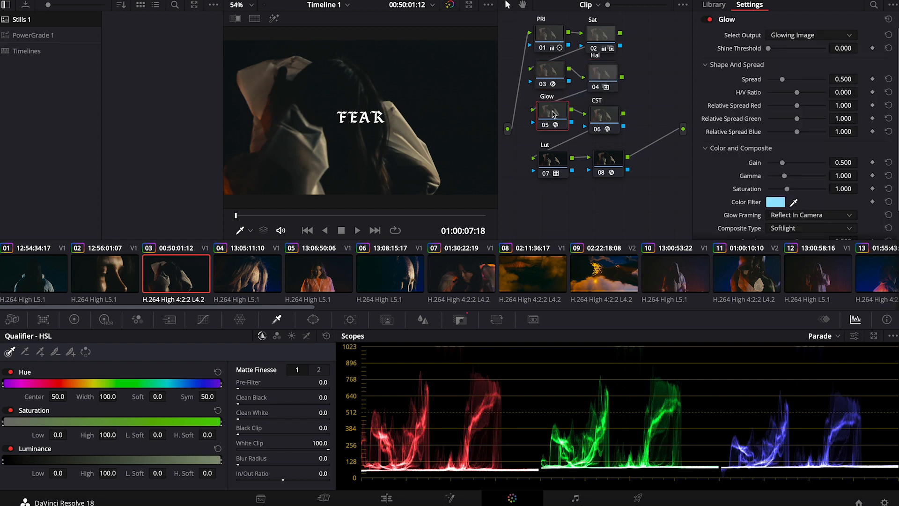
{"action": "left_click", "coordinate": [604, 117]}
{"action": "left_click", "coordinate": [552, 163]}
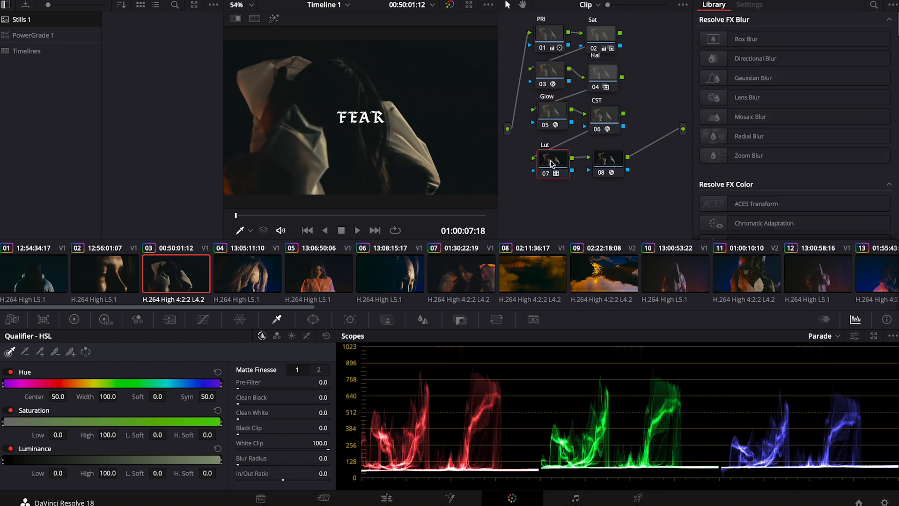
{"action": "left_click", "coordinate": [605, 161]}
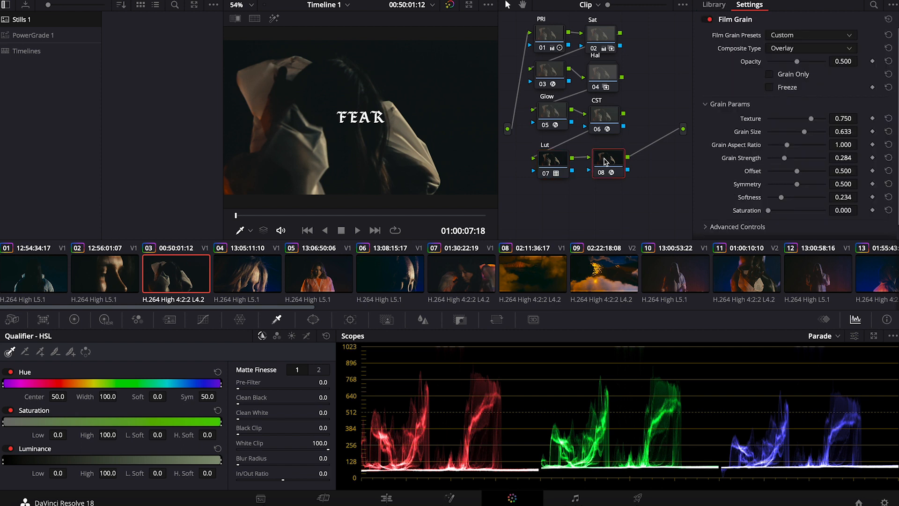